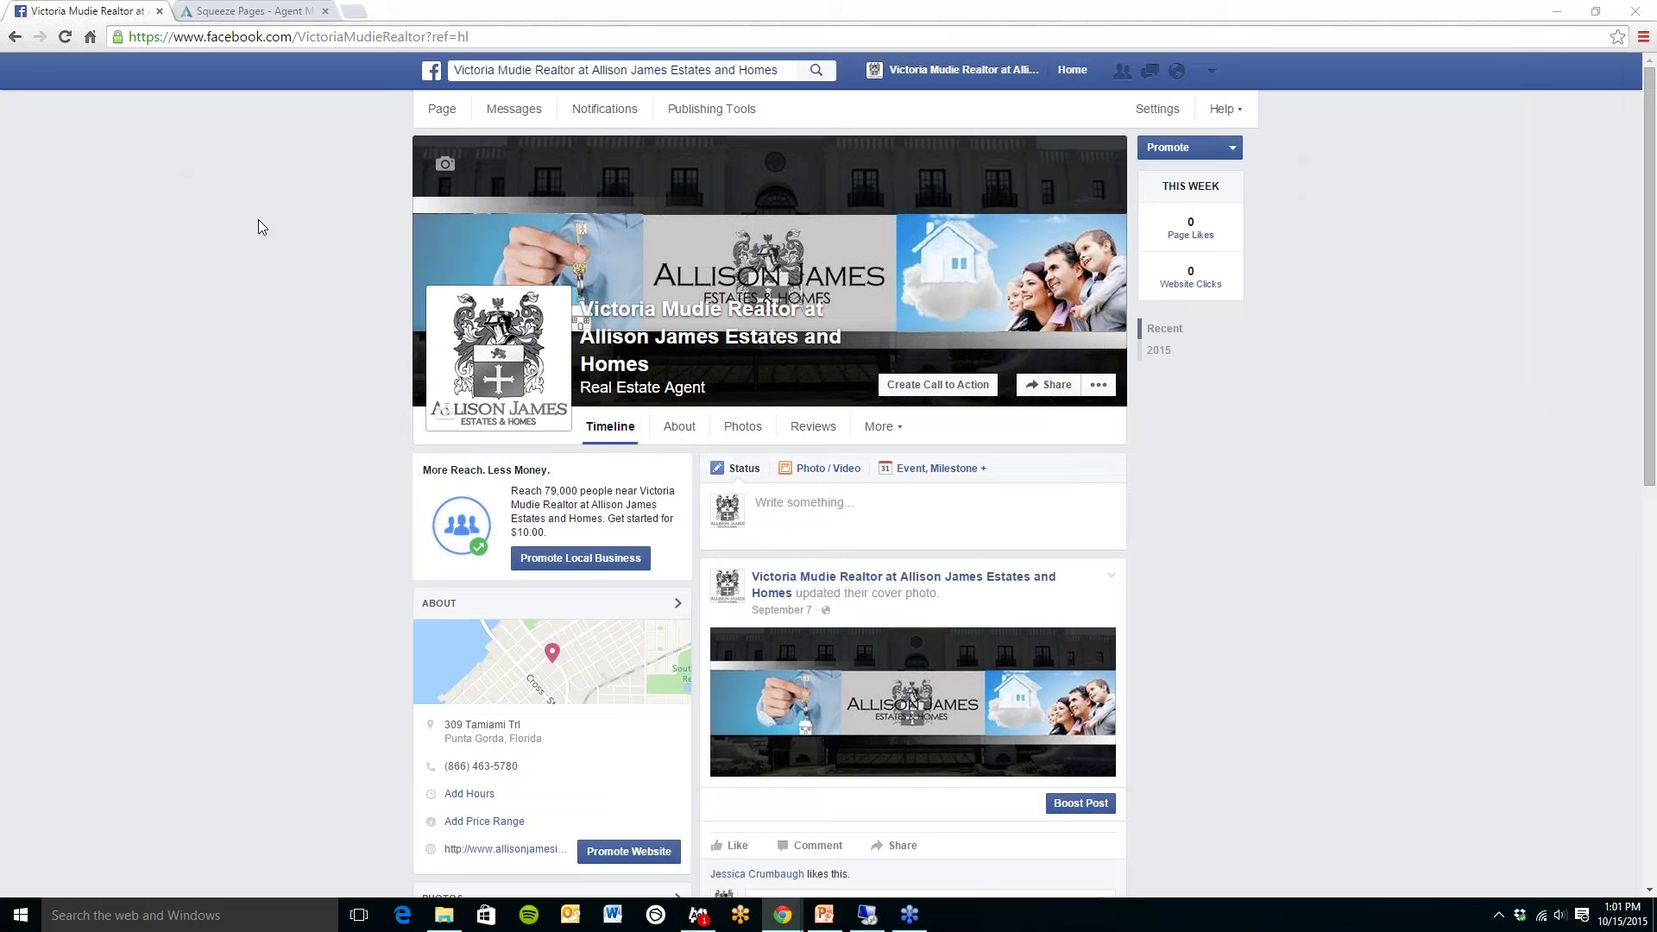
Step: Choose Create Ads from the account menu in the Facebook header to launch Ads Manager
{"action": "left_click", "coordinate": [1213, 75]}
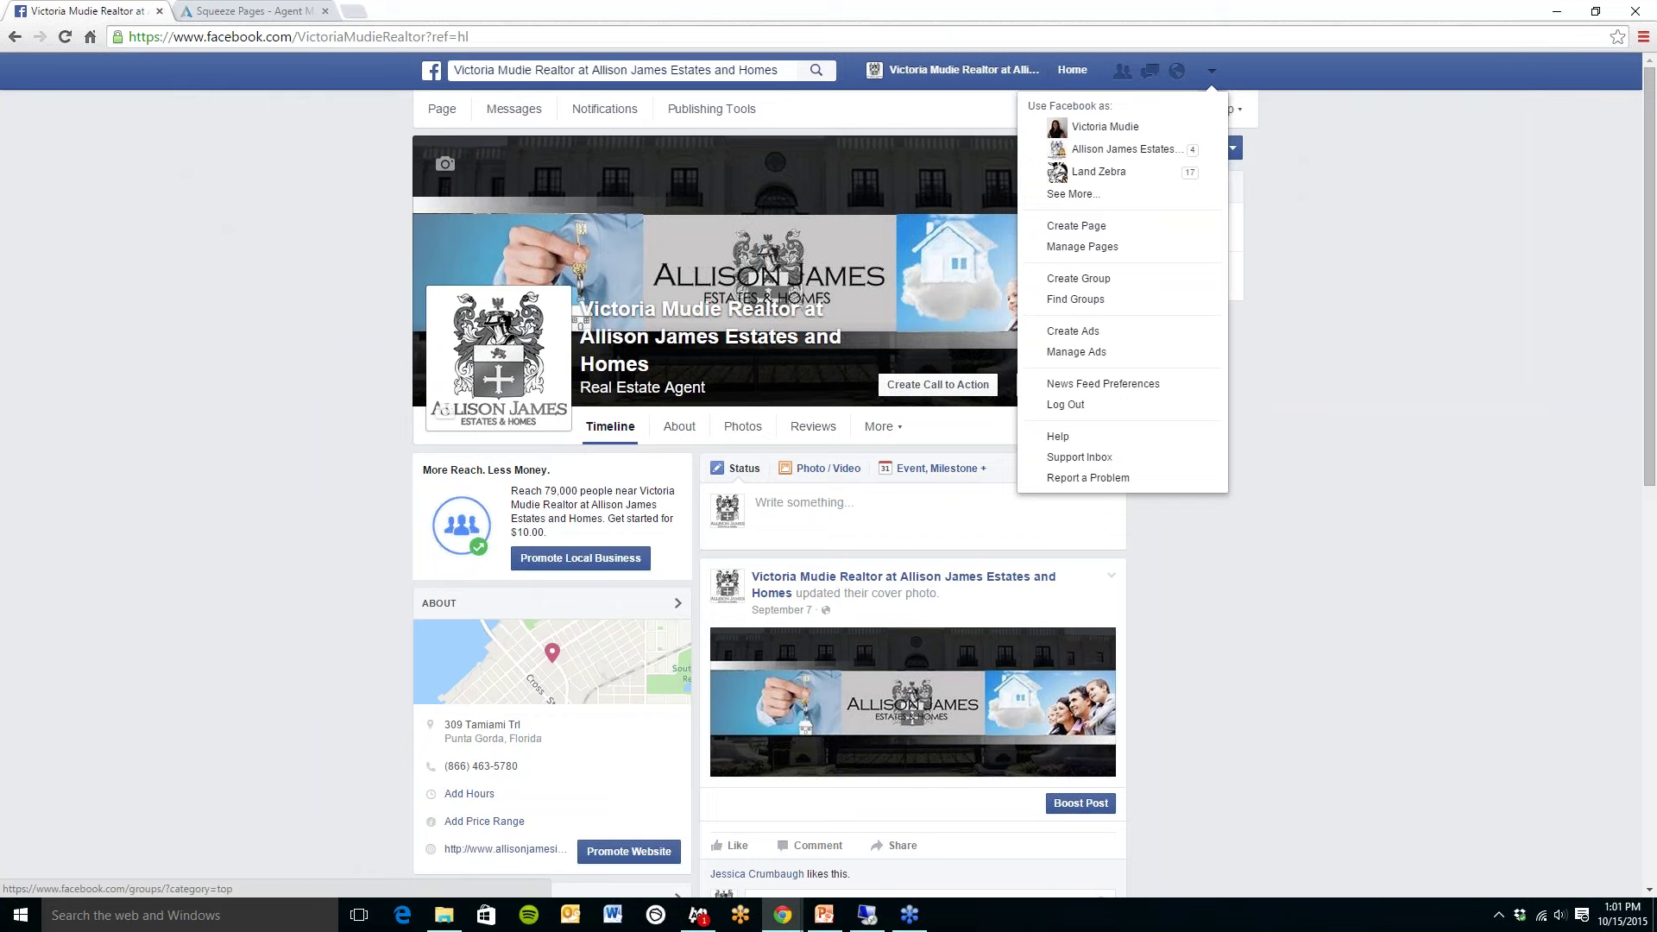
{"action": "left_click", "coordinate": [1140, 338]}
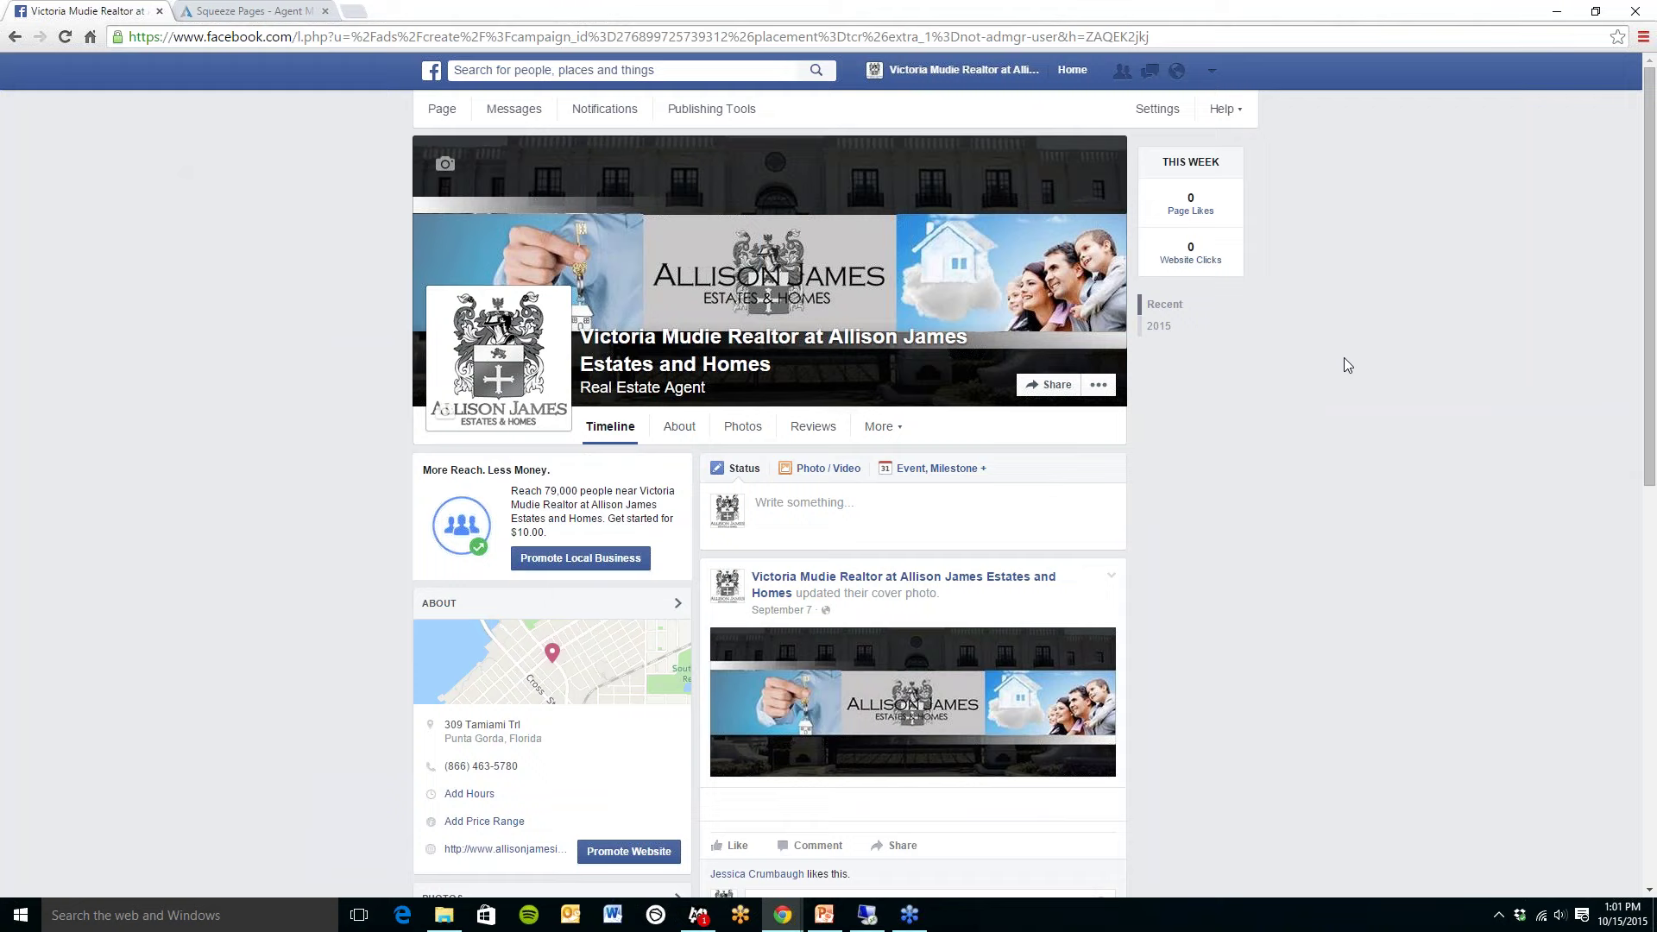
{"action": "left_click", "coordinate": [1213, 72]}
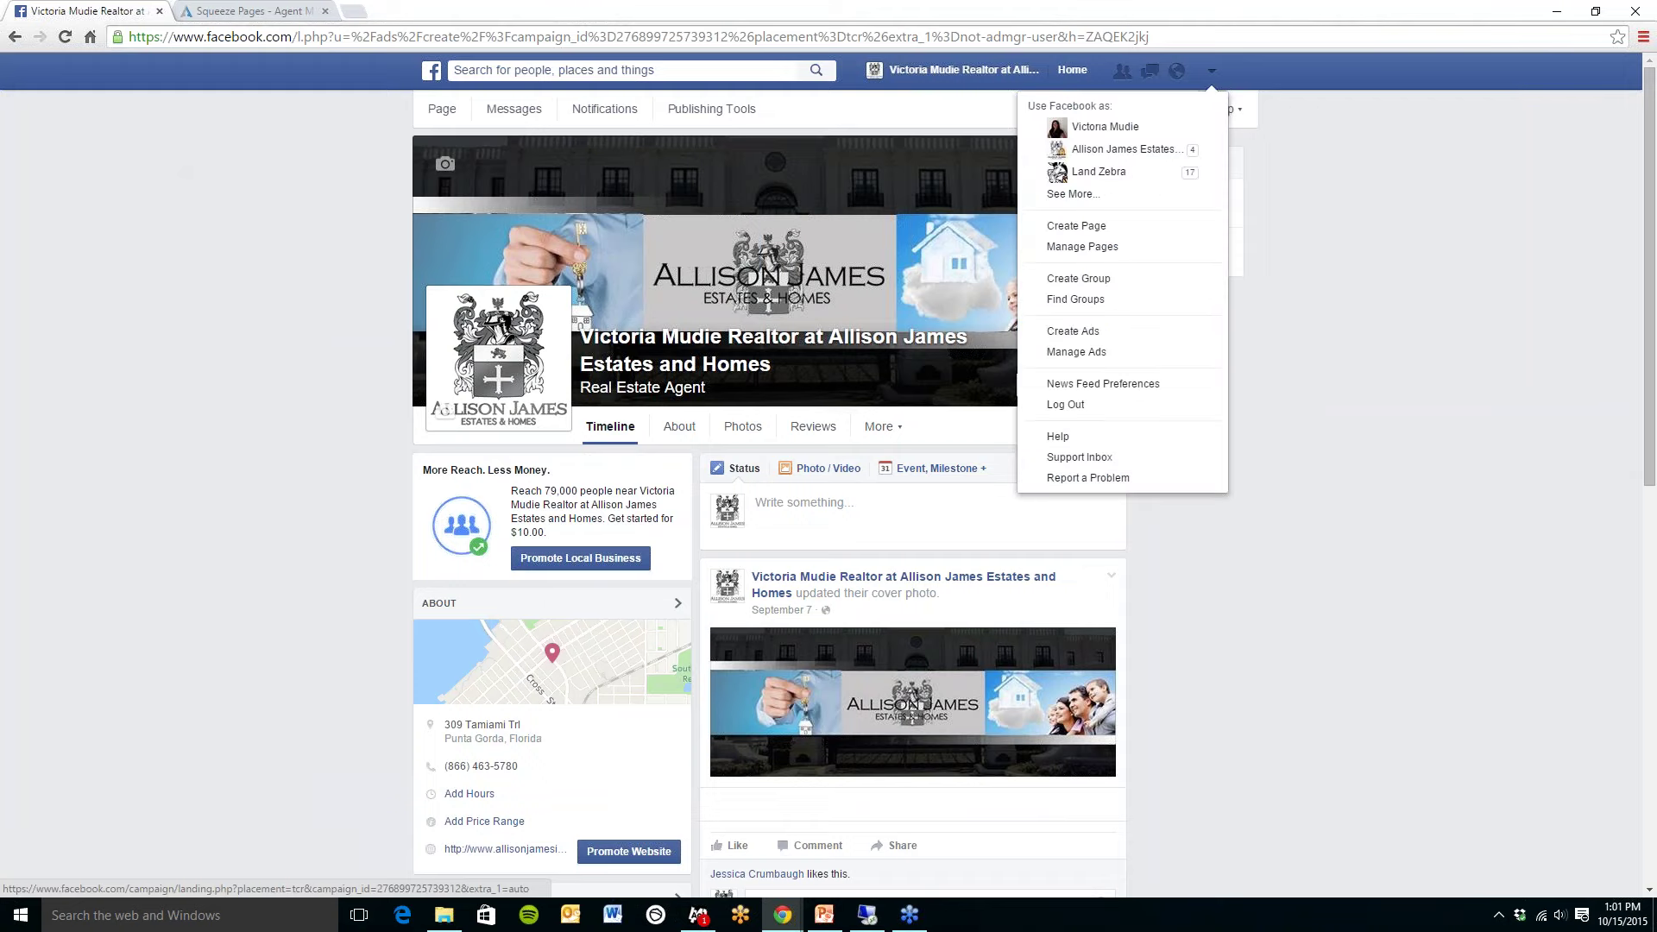
{"action": "left_click", "coordinate": [1171, 334]}
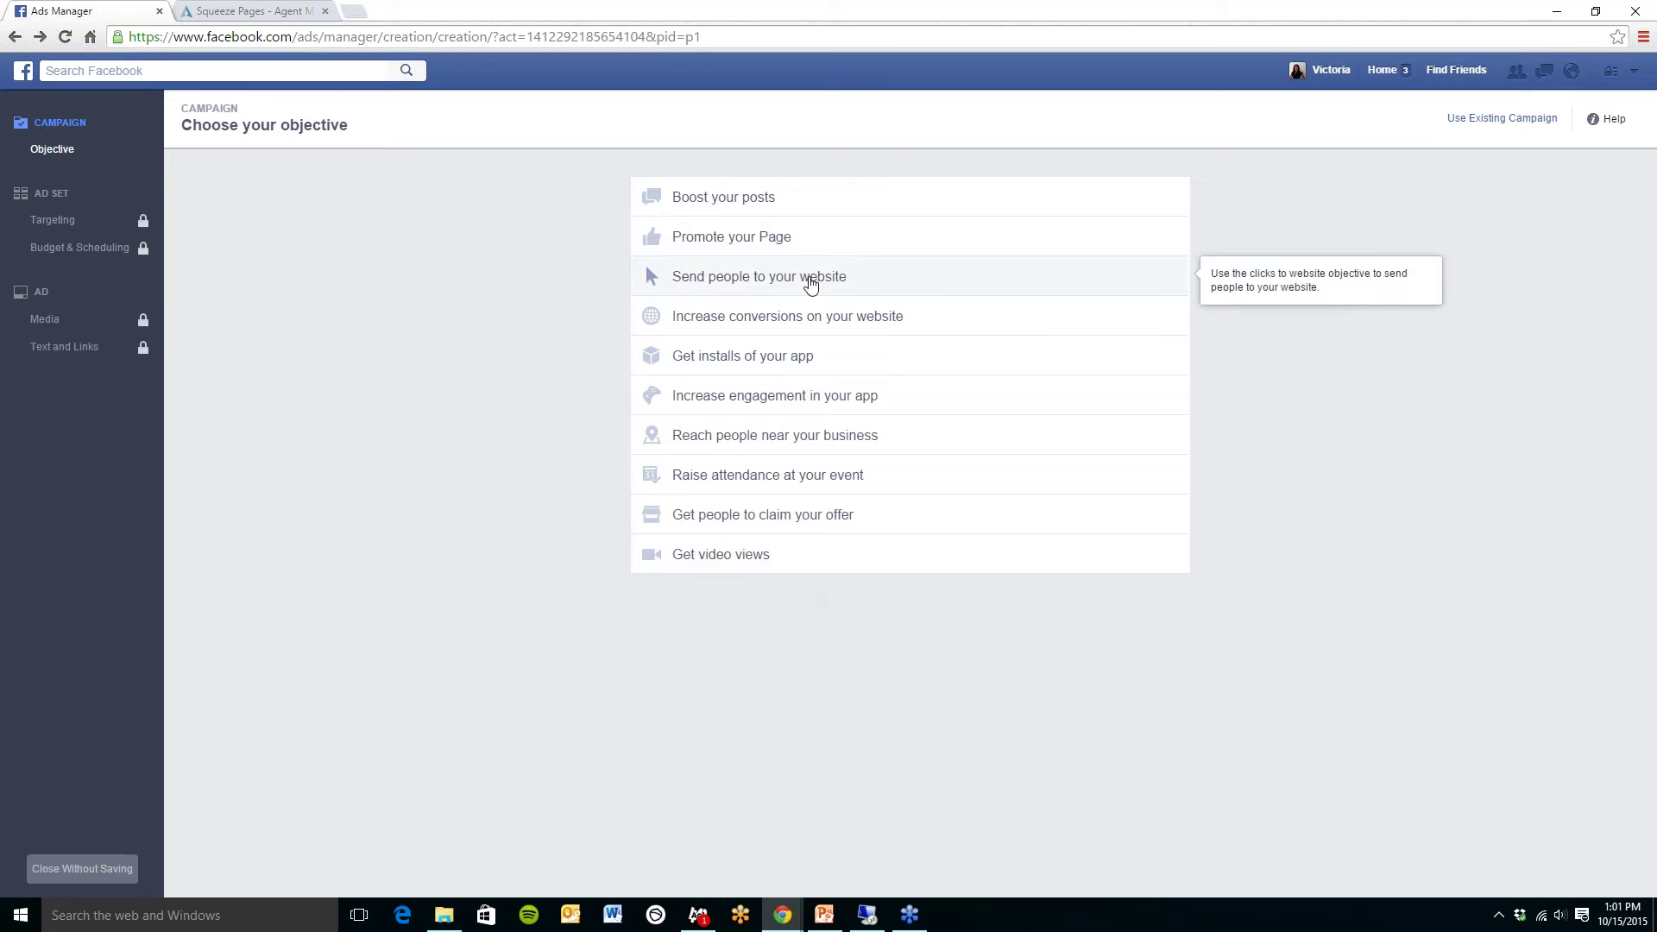
Step: Pick 'Send people to your website' as the objective and switch to the Squeeze Pages tab
{"action": "left_click", "coordinate": [810, 281]}
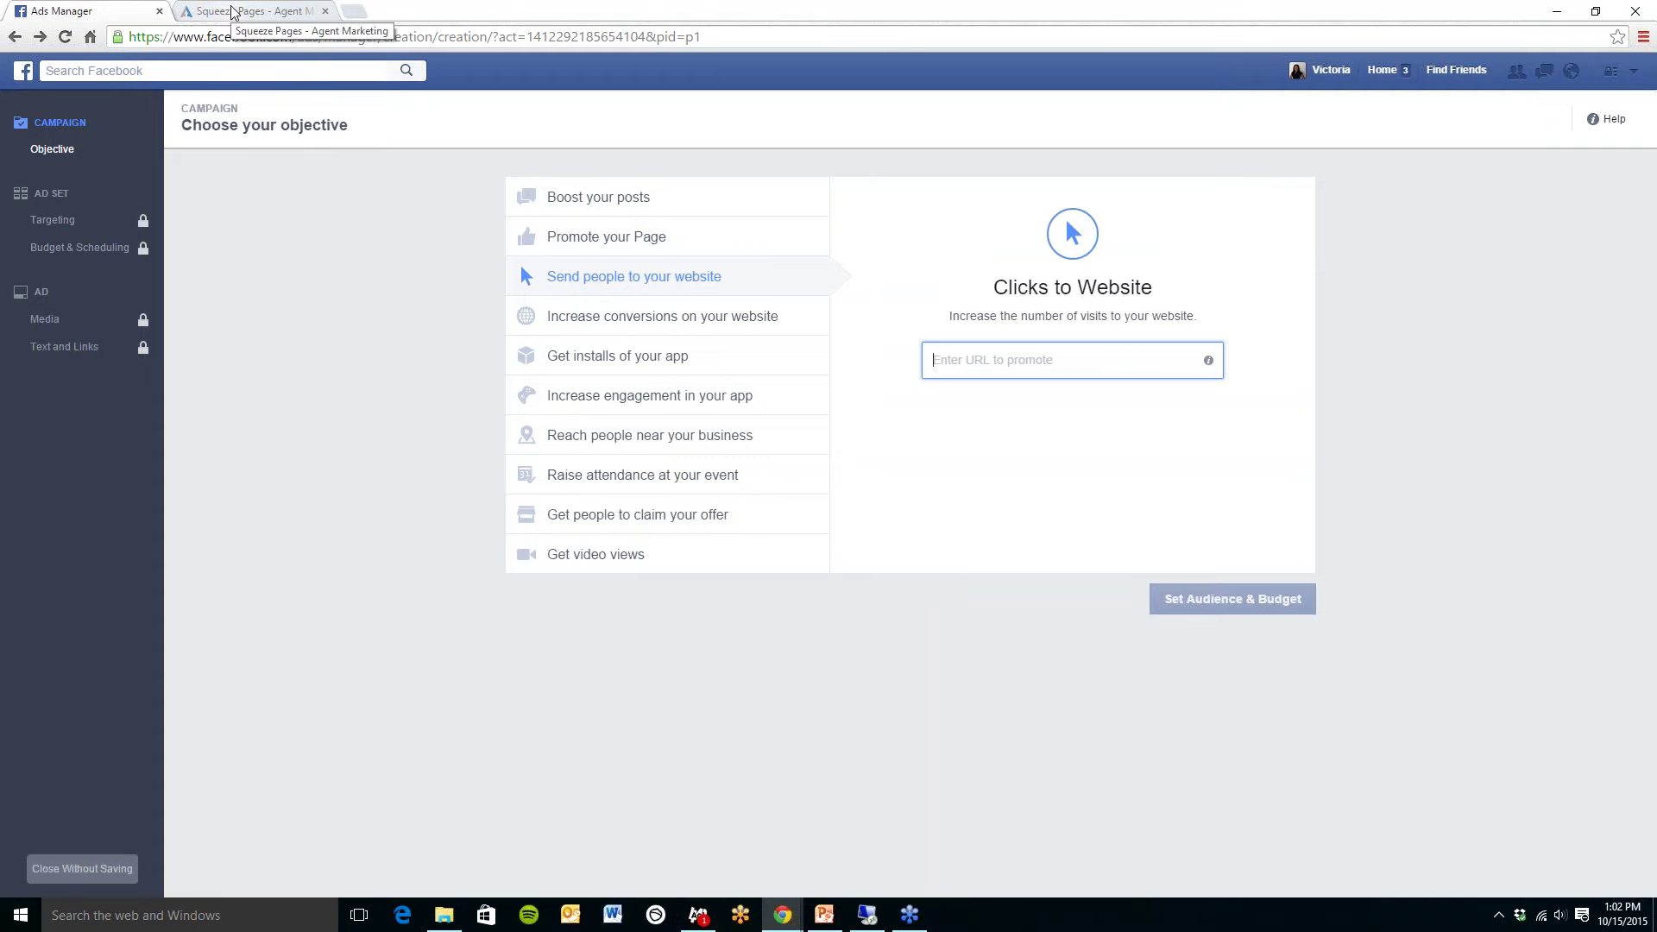
{"action": "left_click", "coordinate": [233, 12]}
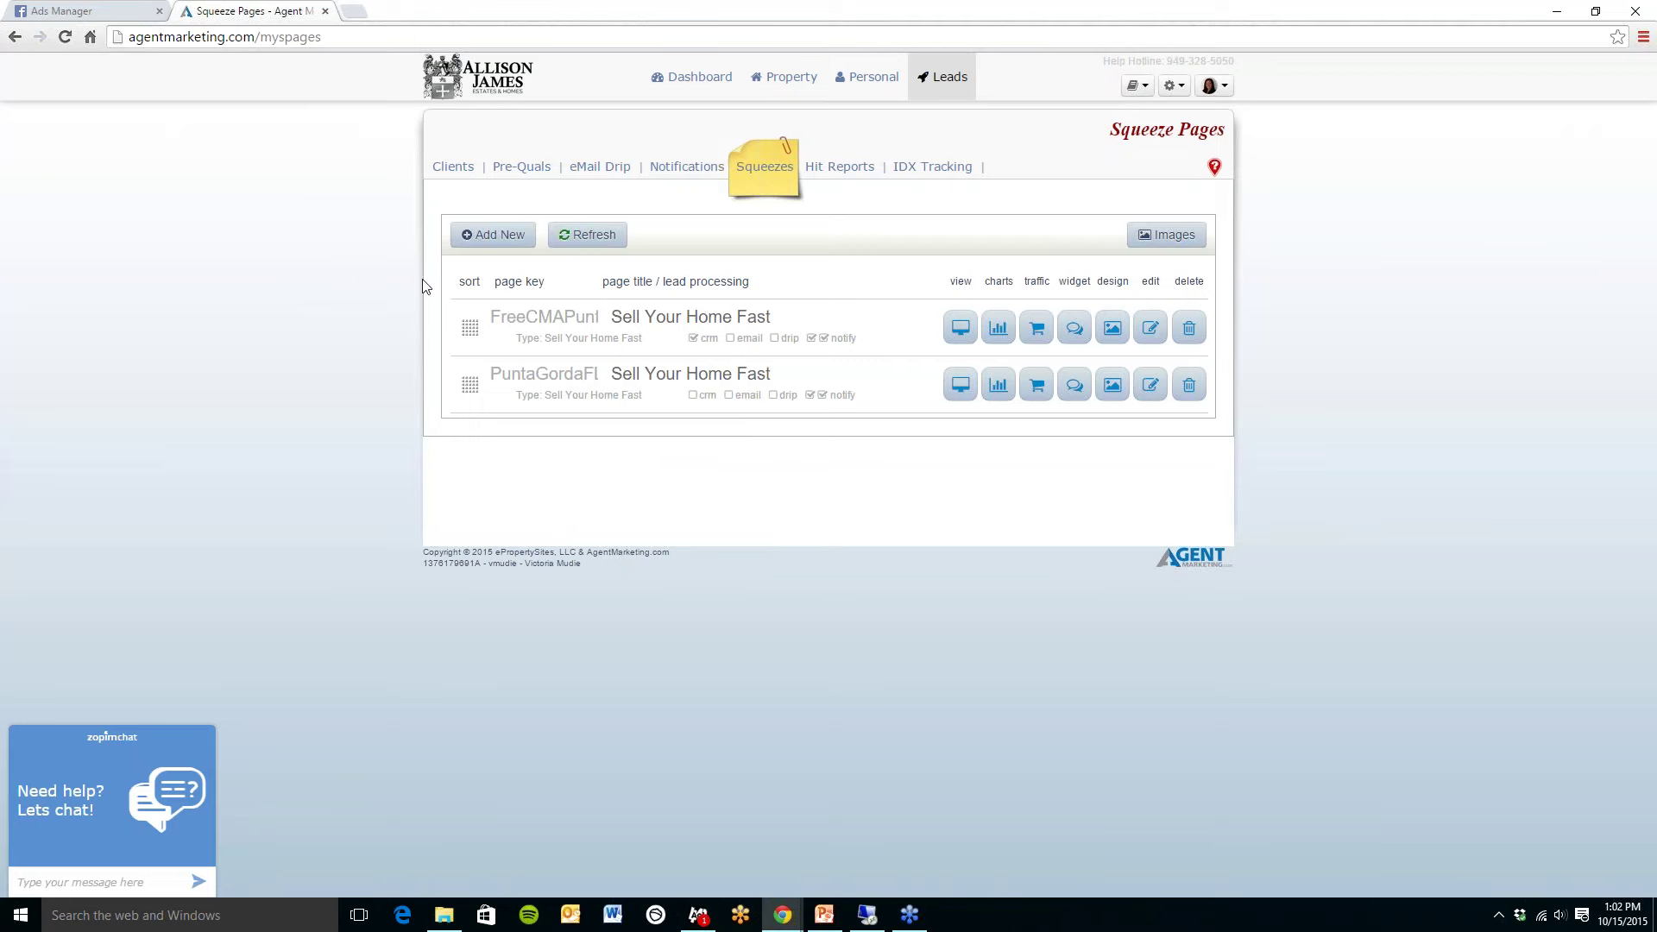
Step: View the FreeCMA Punta Gorda squeeze page and select its URL in the address bar
{"action": "left_click", "coordinate": [958, 332]}
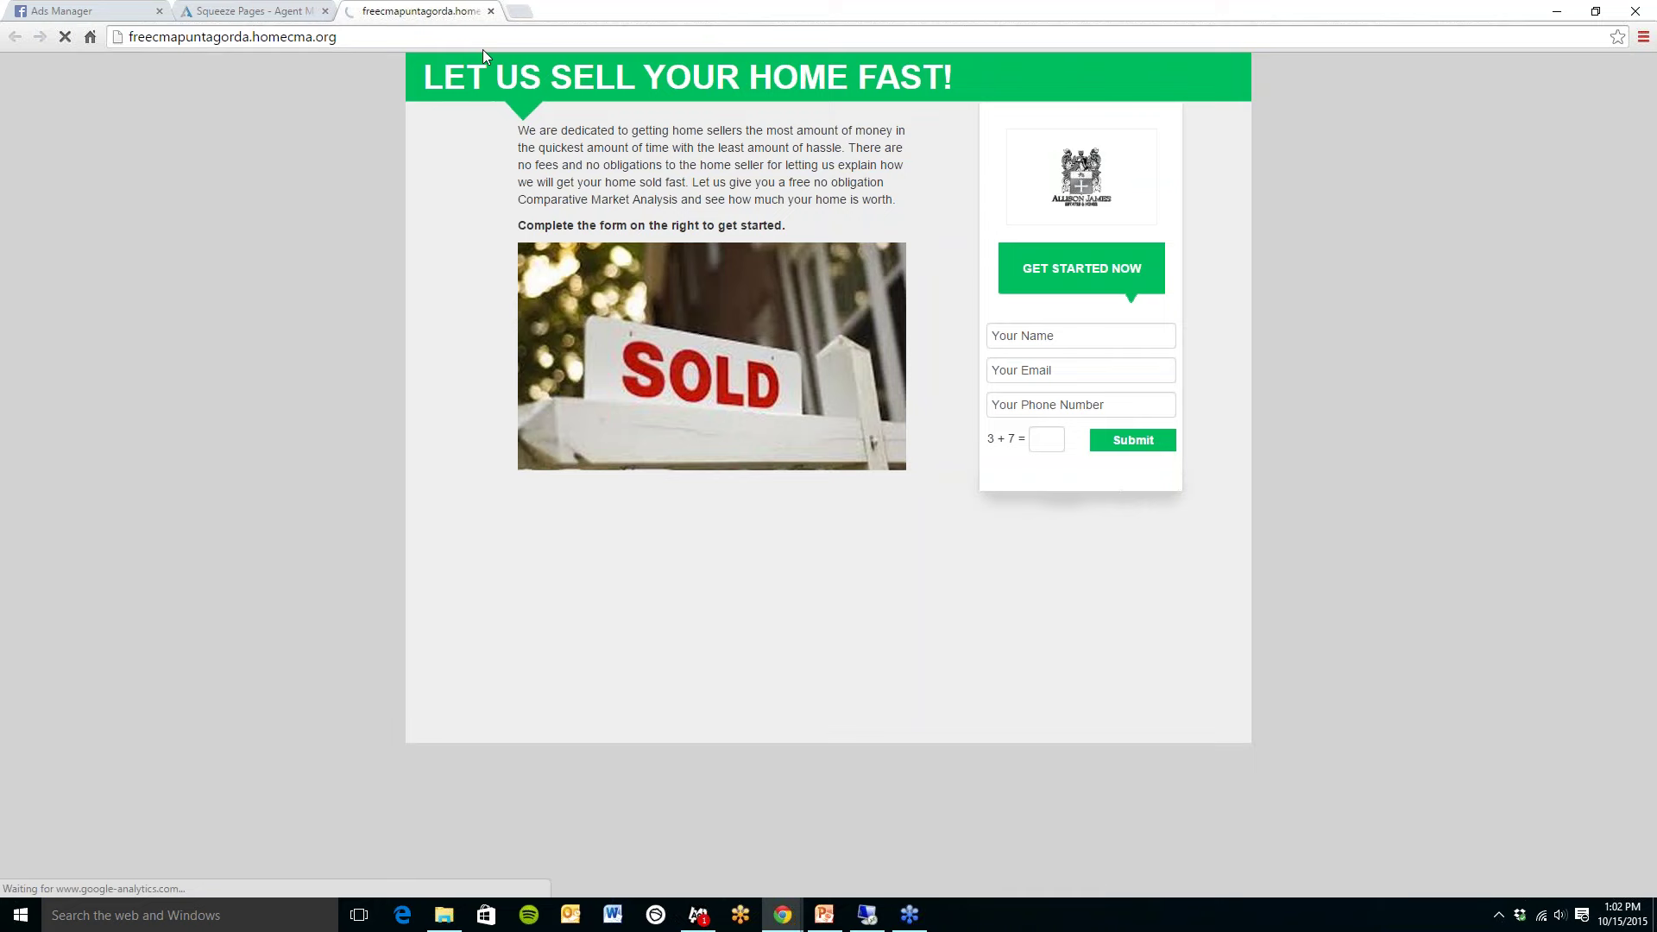
{"action": "left_click", "coordinate": [422, 38]}
{"action": "key", "text": "ctrl+c"}
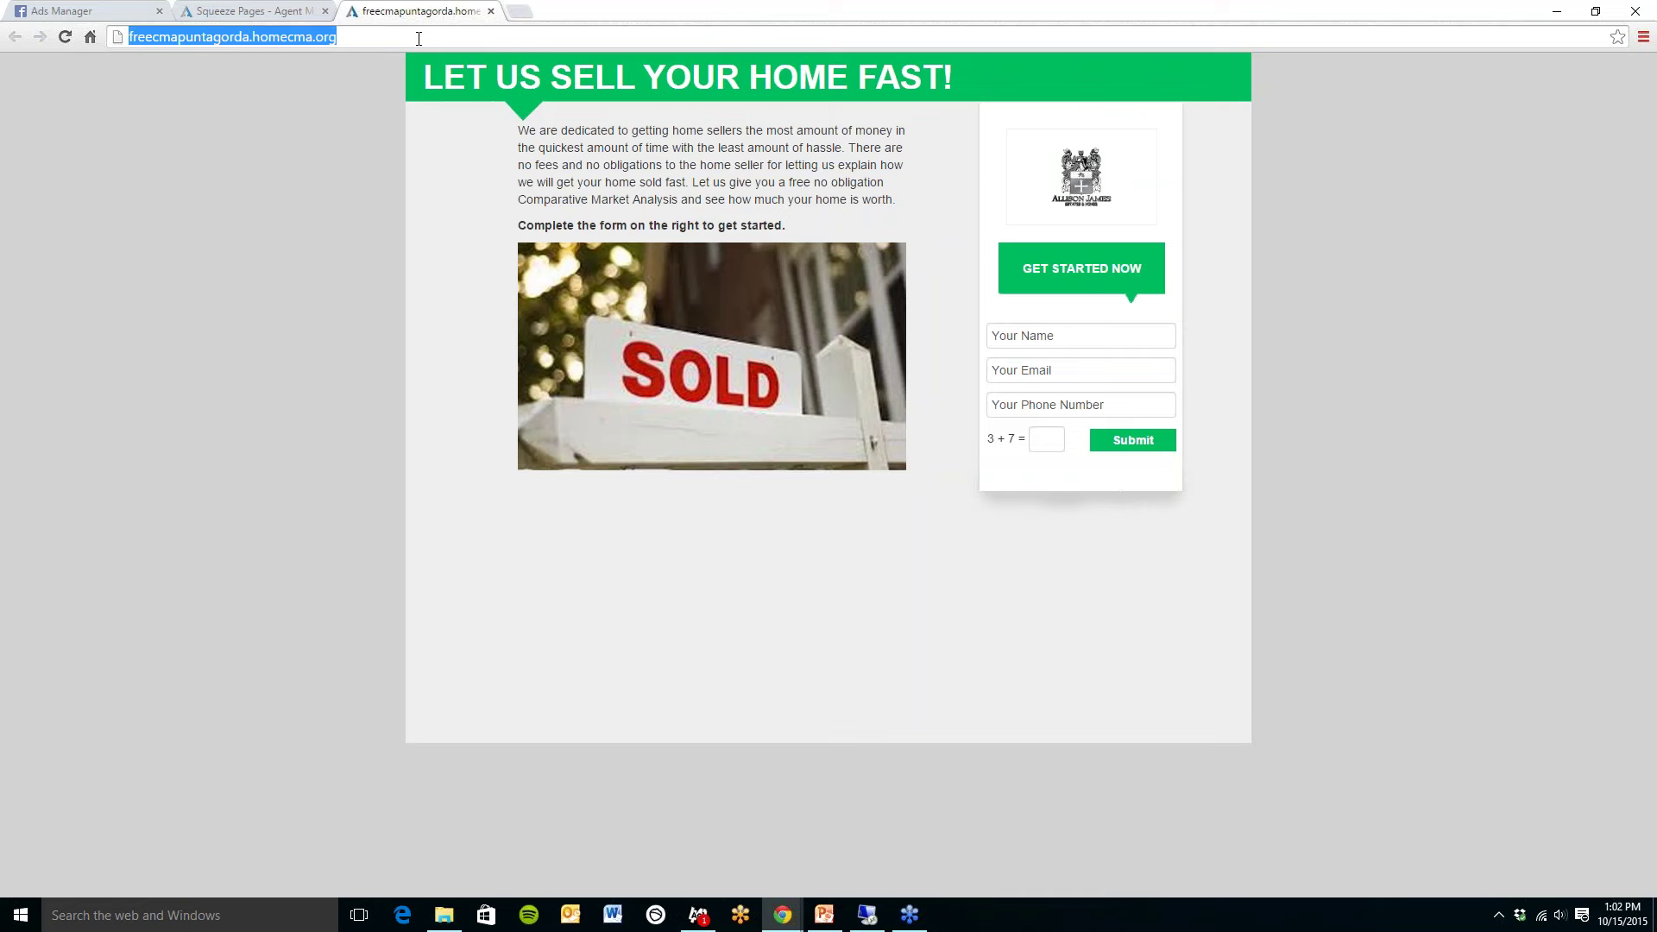
{"action": "left_click", "coordinate": [73, 11]}
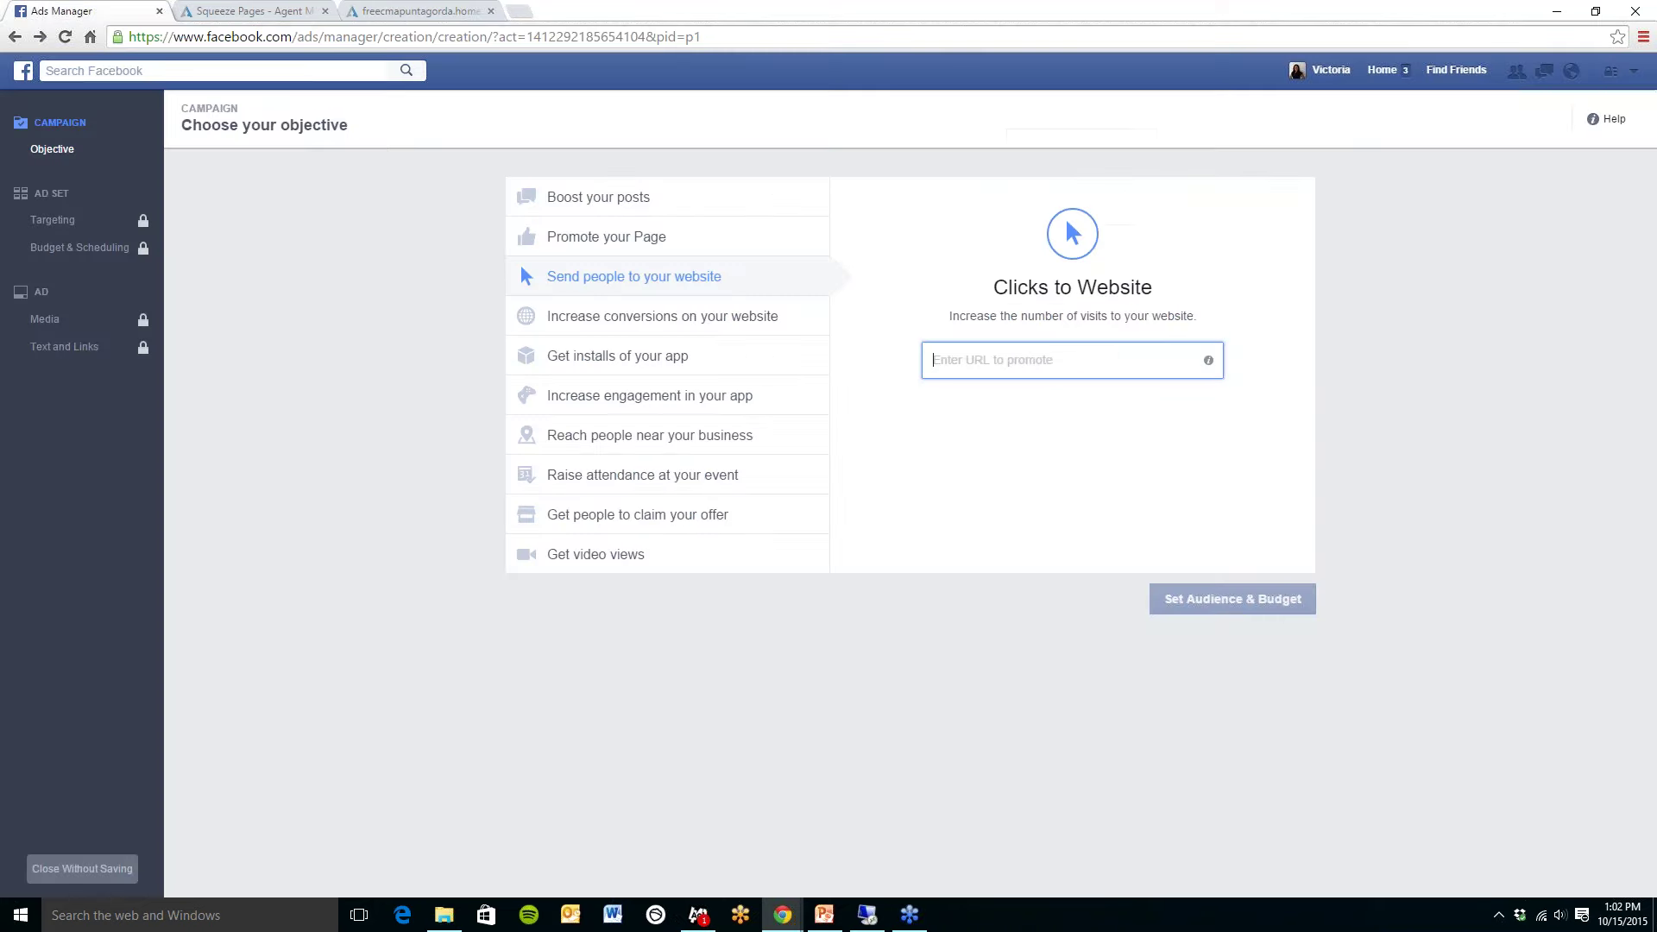
{"action": "left_click", "coordinate": [1032, 361]}
{"action": "key", "text": "ctrl+v"}
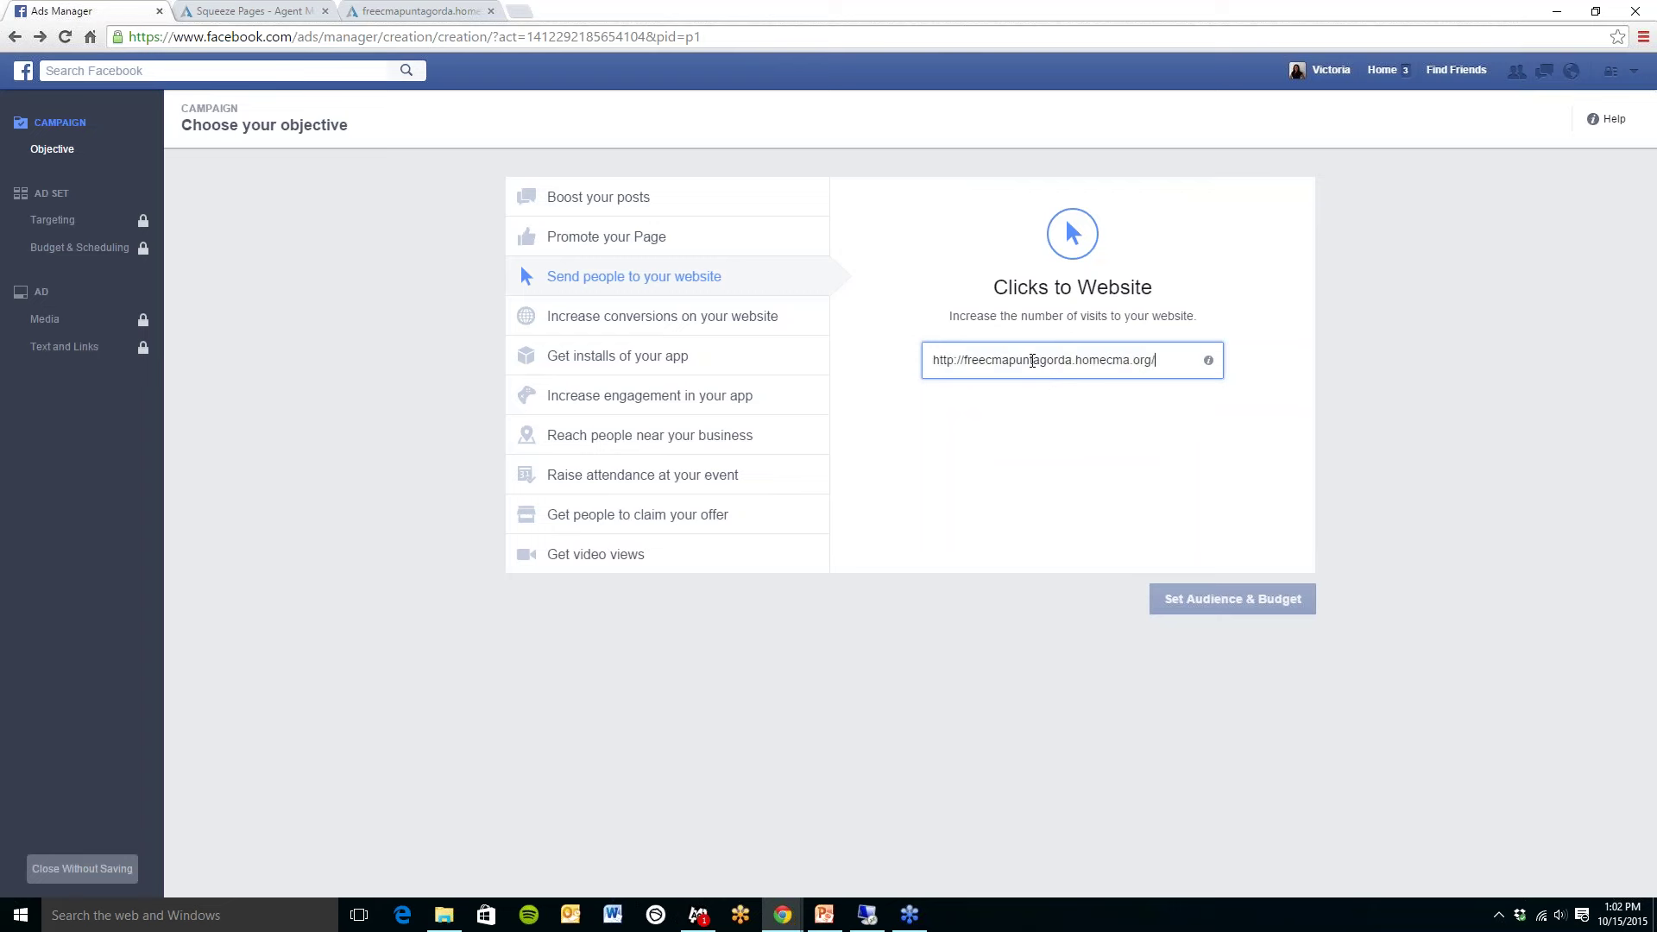
{"action": "key", "text": "Return"}
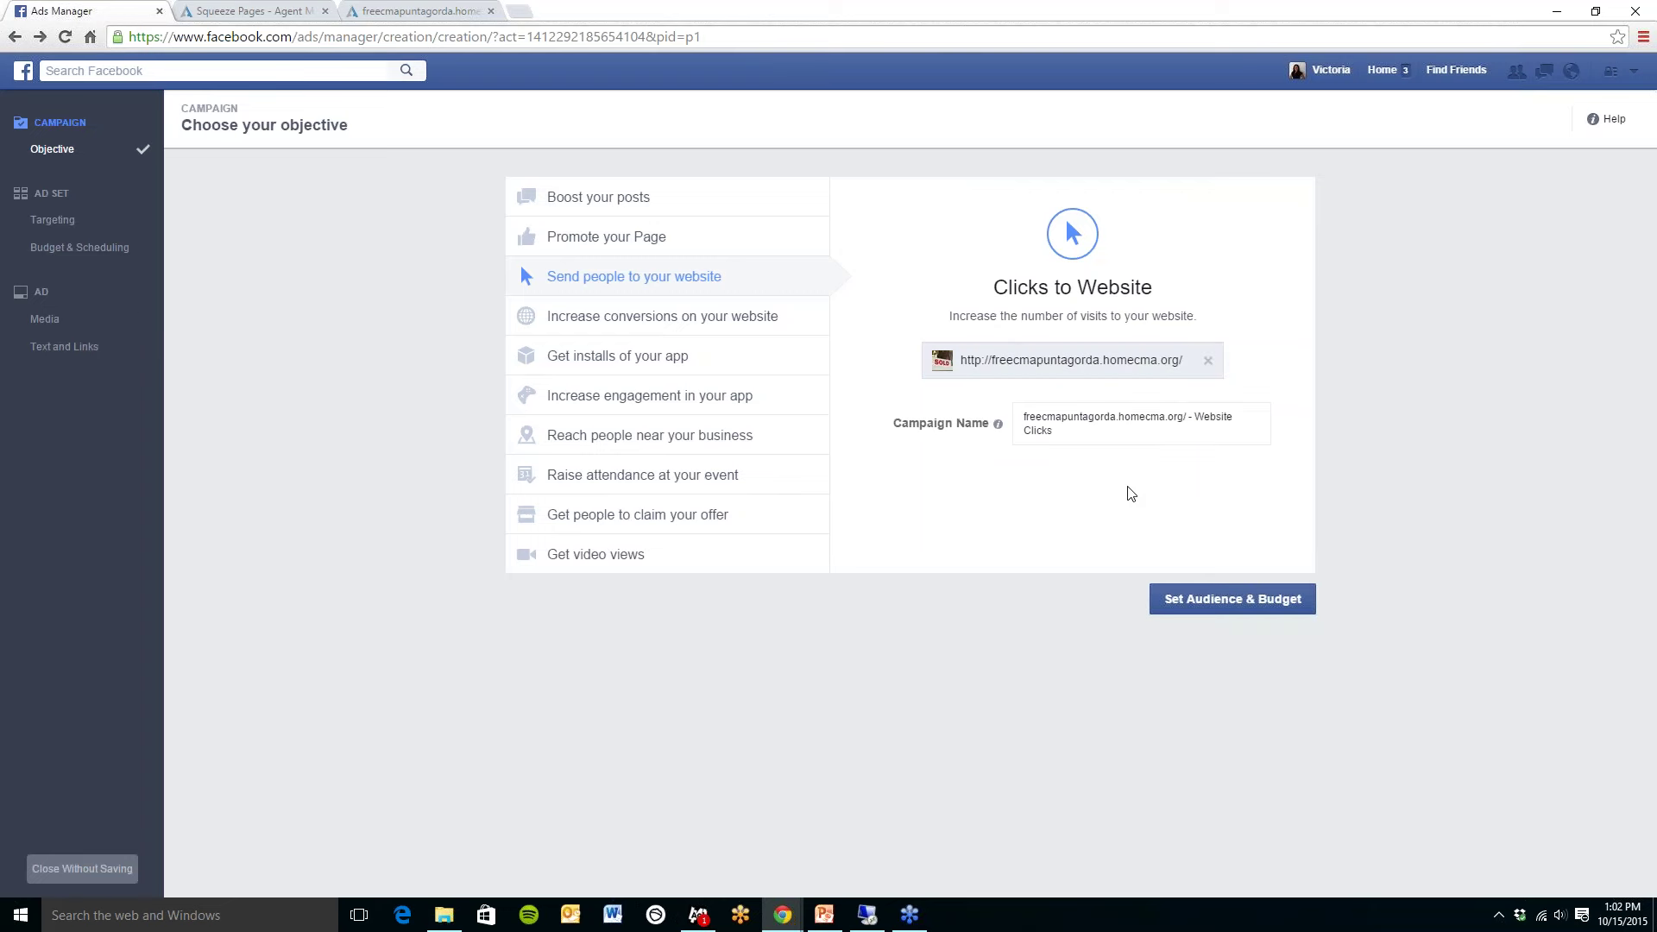
Step: In audience settings, set the location to Punta Gorda, Florida, United States
{"action": "left_click", "coordinate": [1232, 598]}
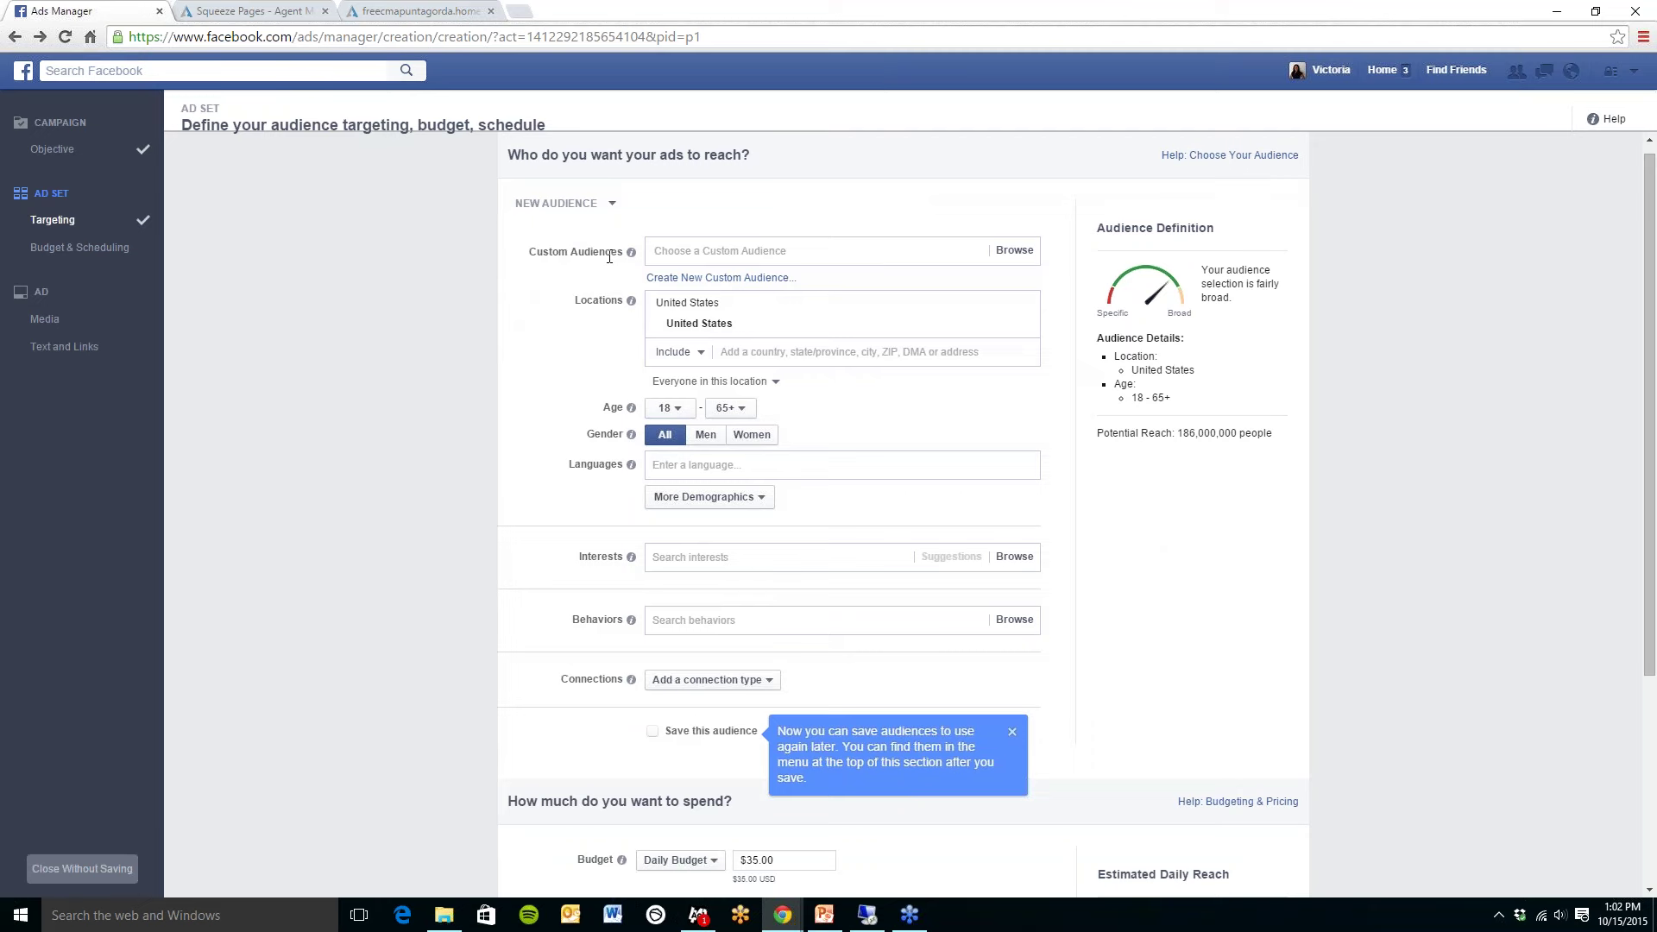
{"action": "left_click", "coordinate": [774, 352]}
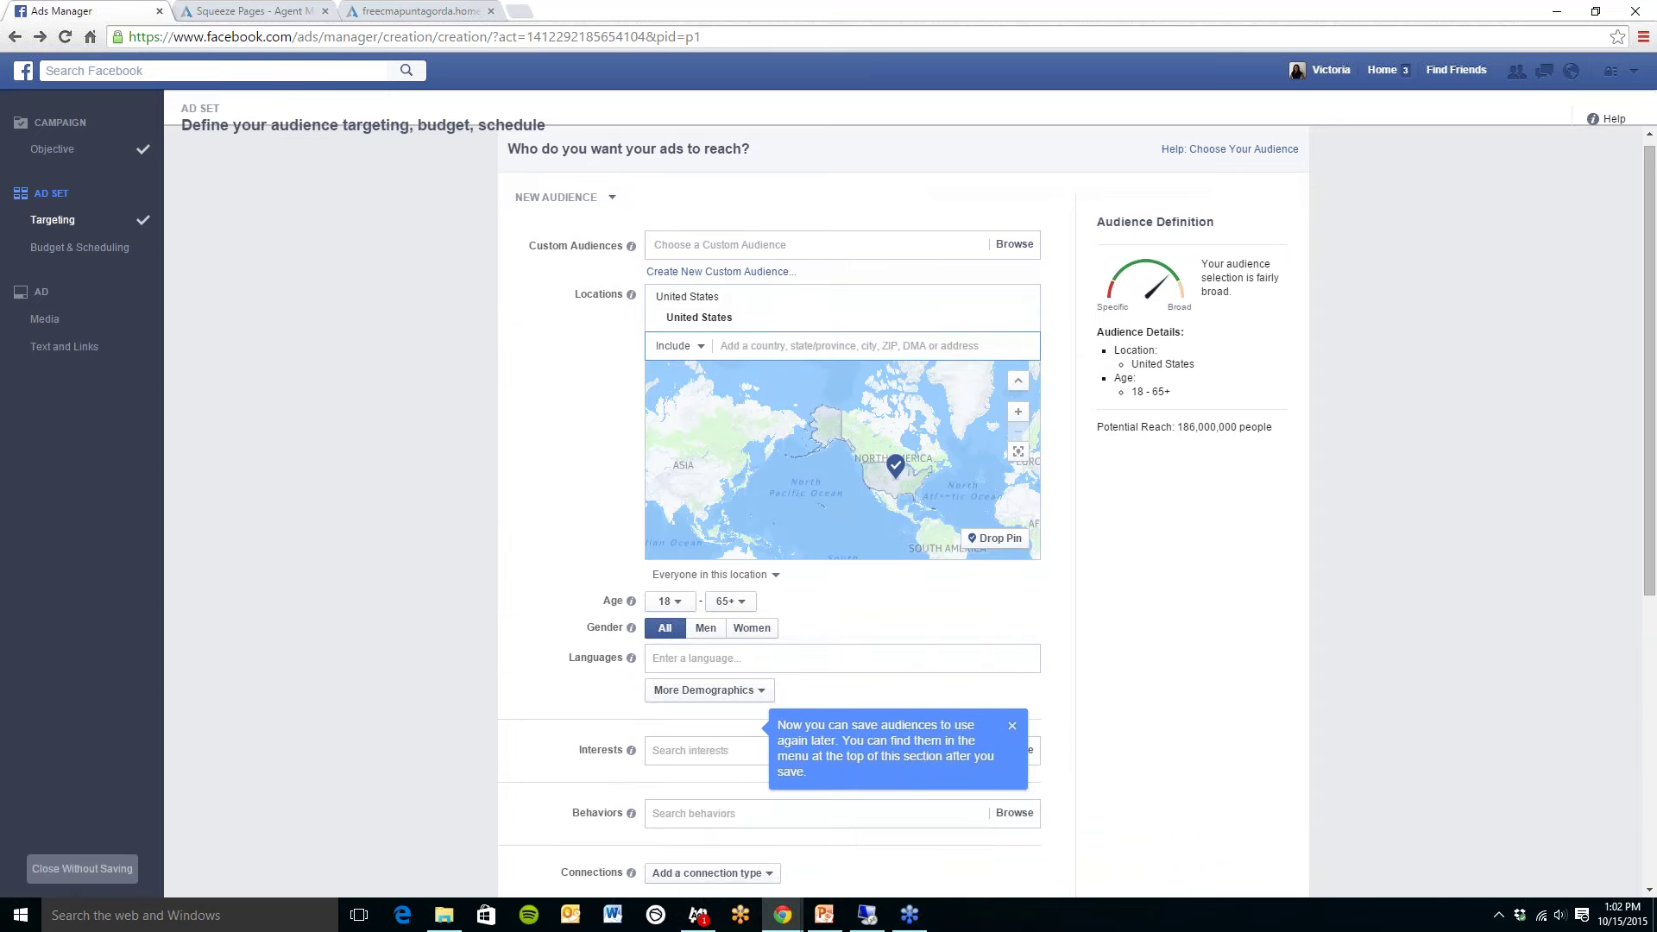
{"action": "type", "text": "Punta Go"}
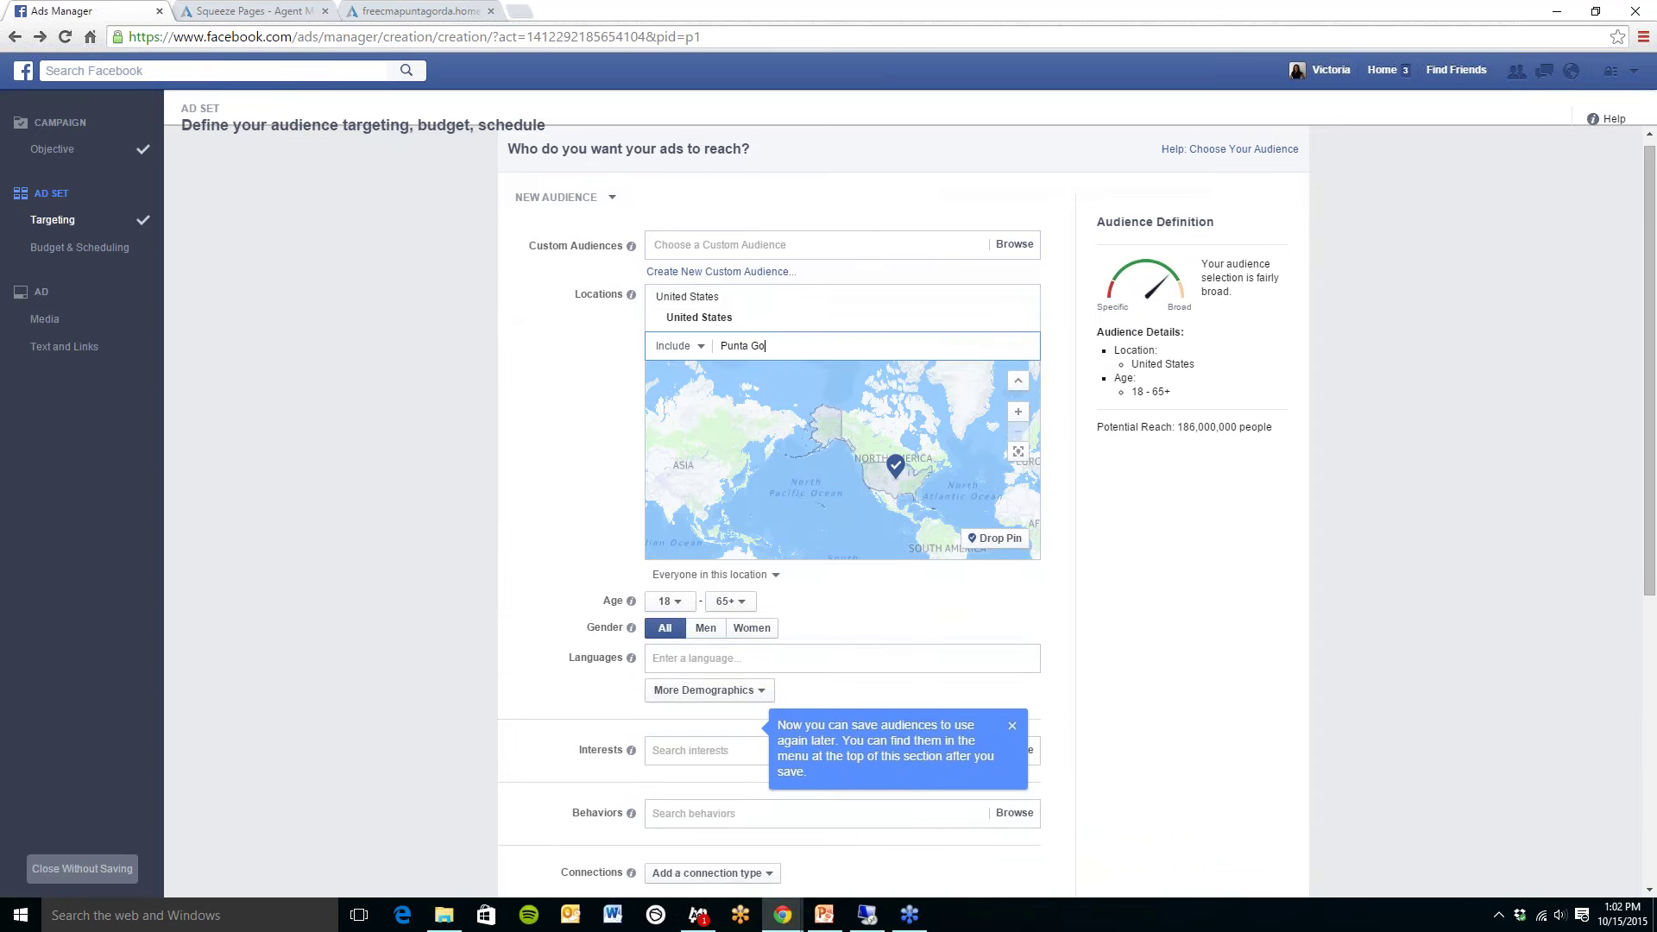
{"action": "type", "text": "rda"}
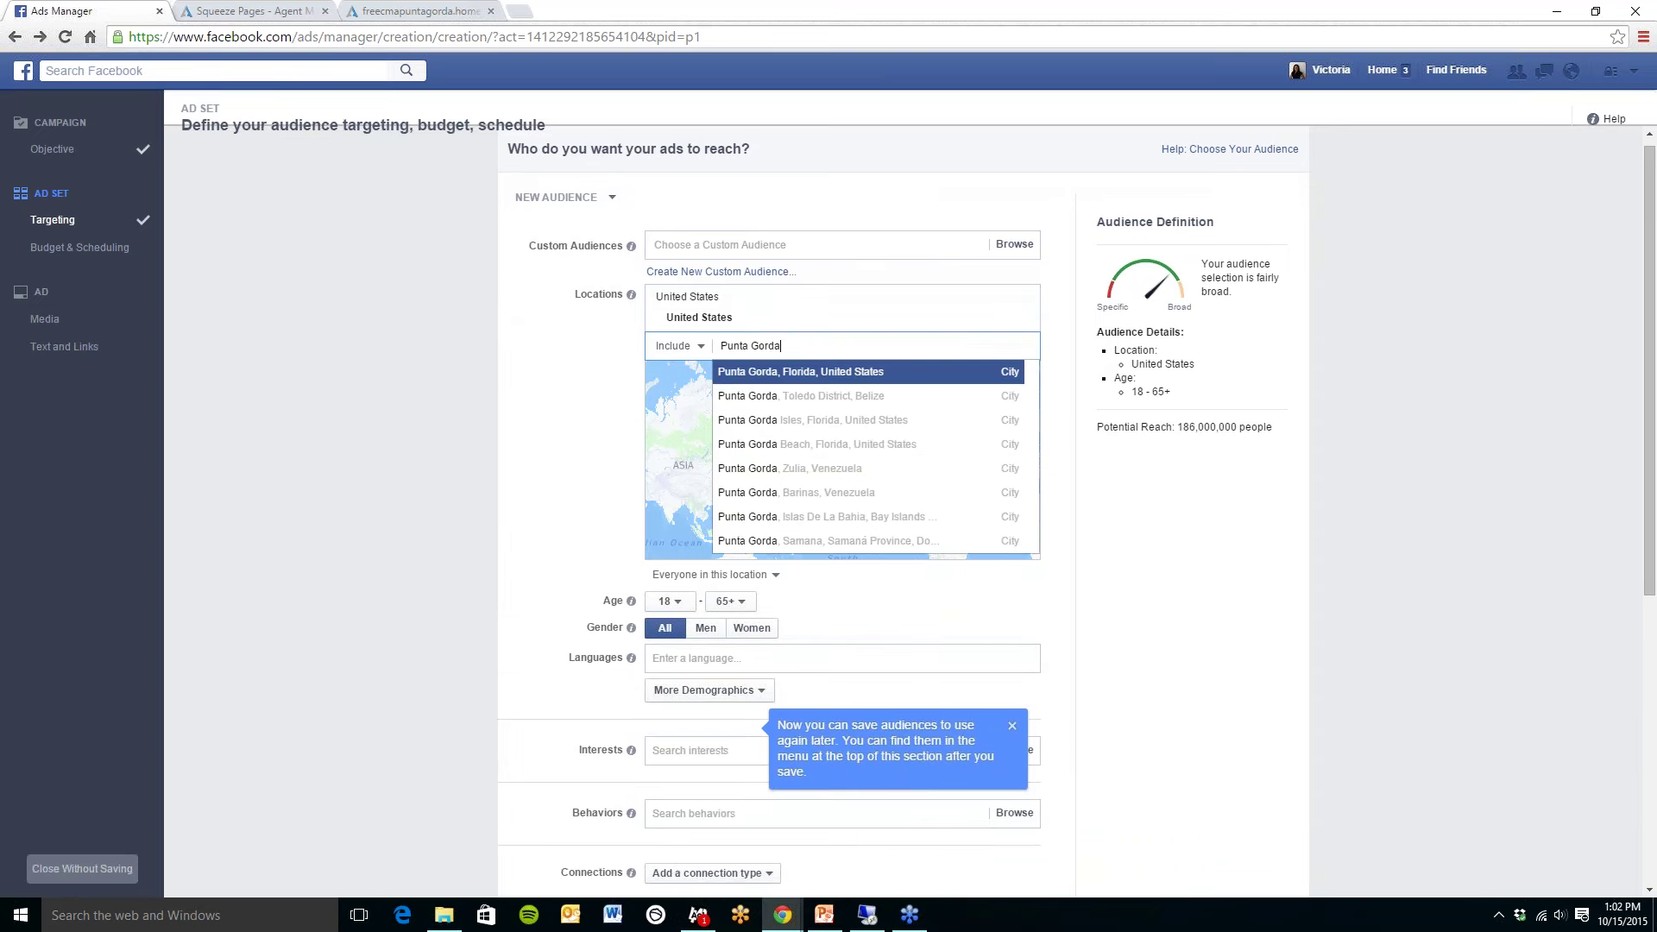
{"action": "left_click", "coordinate": [763, 377]}
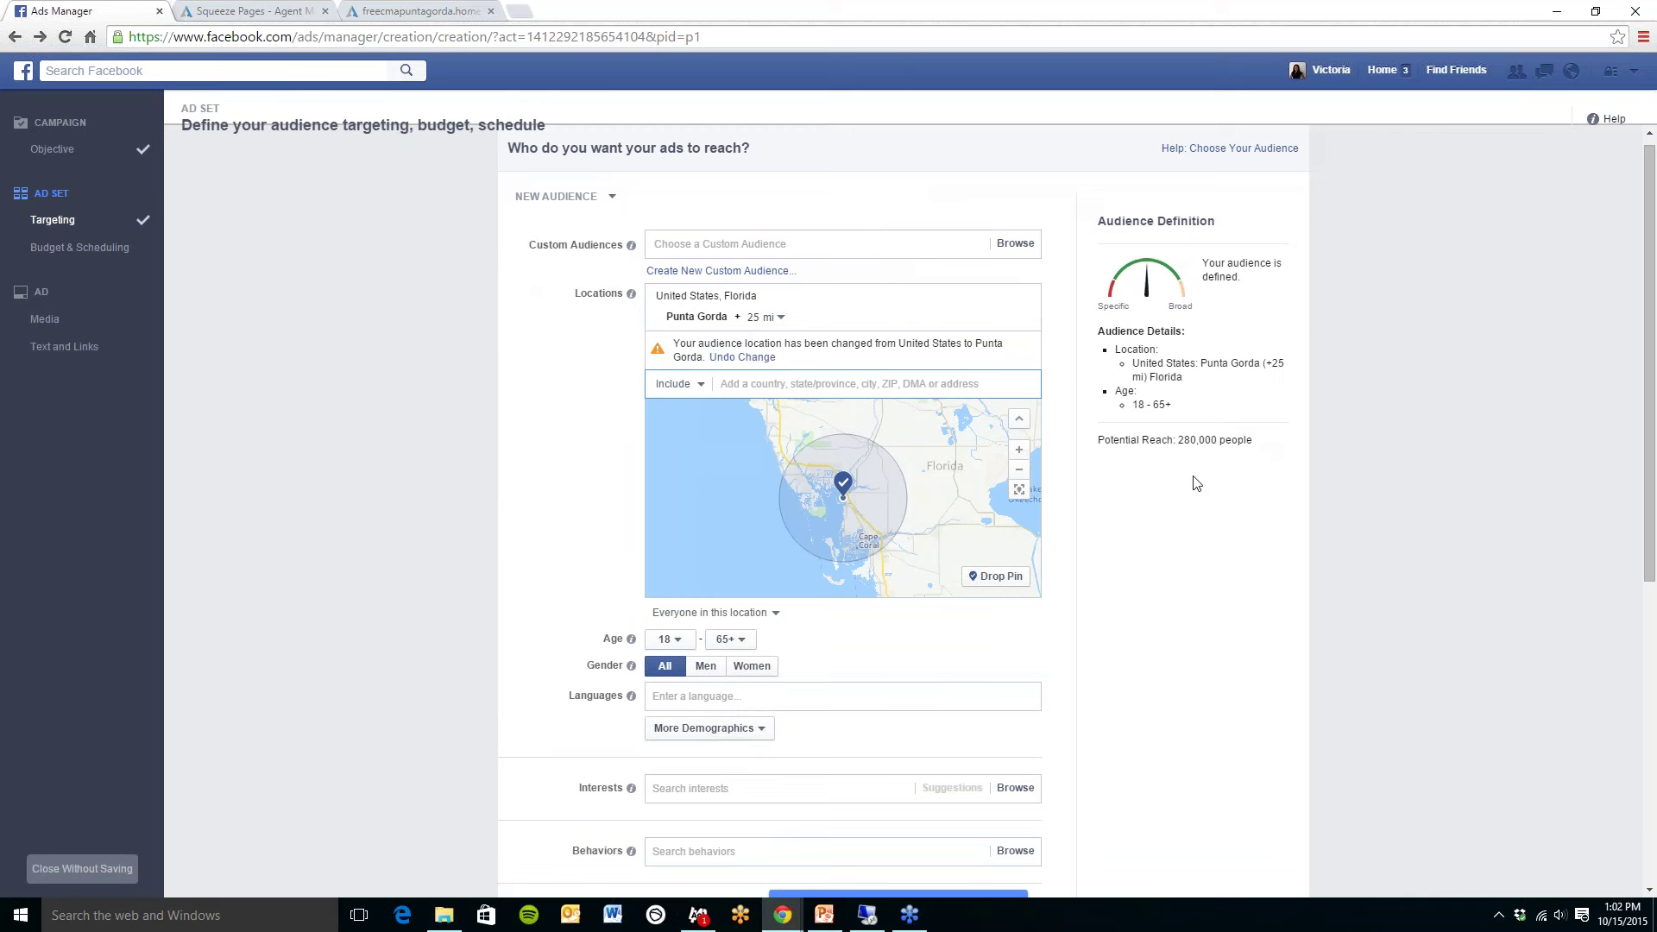
{"action": "scroll", "coordinate": [497, 565], "scroll_direction": "down", "scroll_amount": 1}
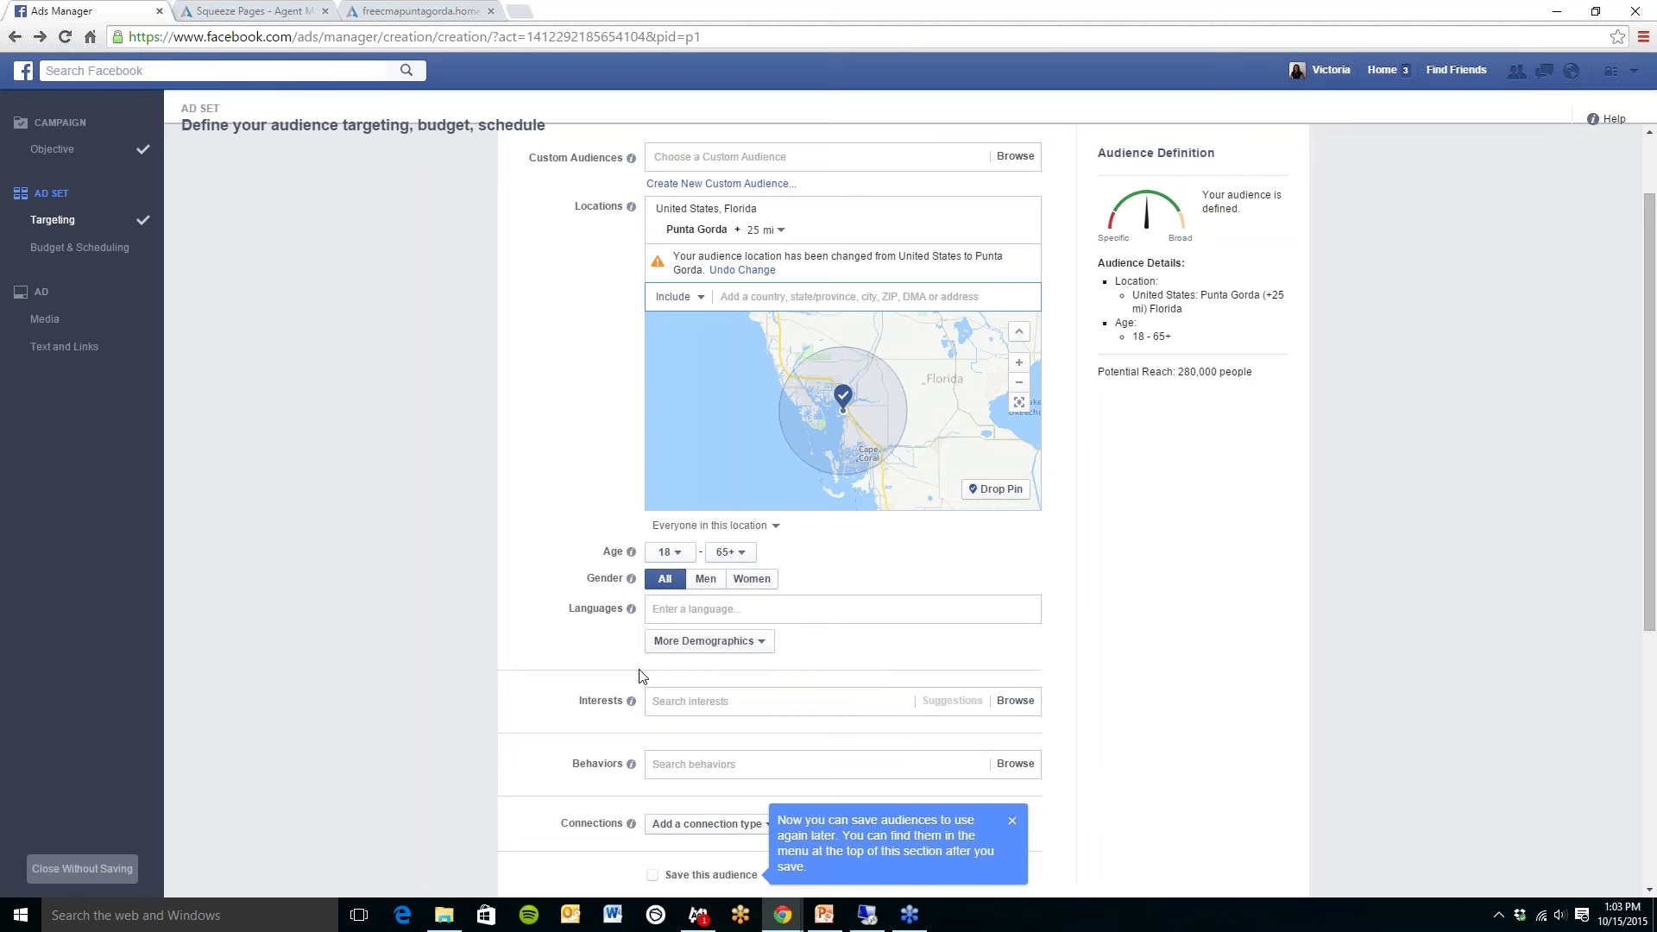
Step: Add Golf to the targeted interests, cutting reach to about 33,000 people
{"action": "left_click", "coordinate": [718, 700]}
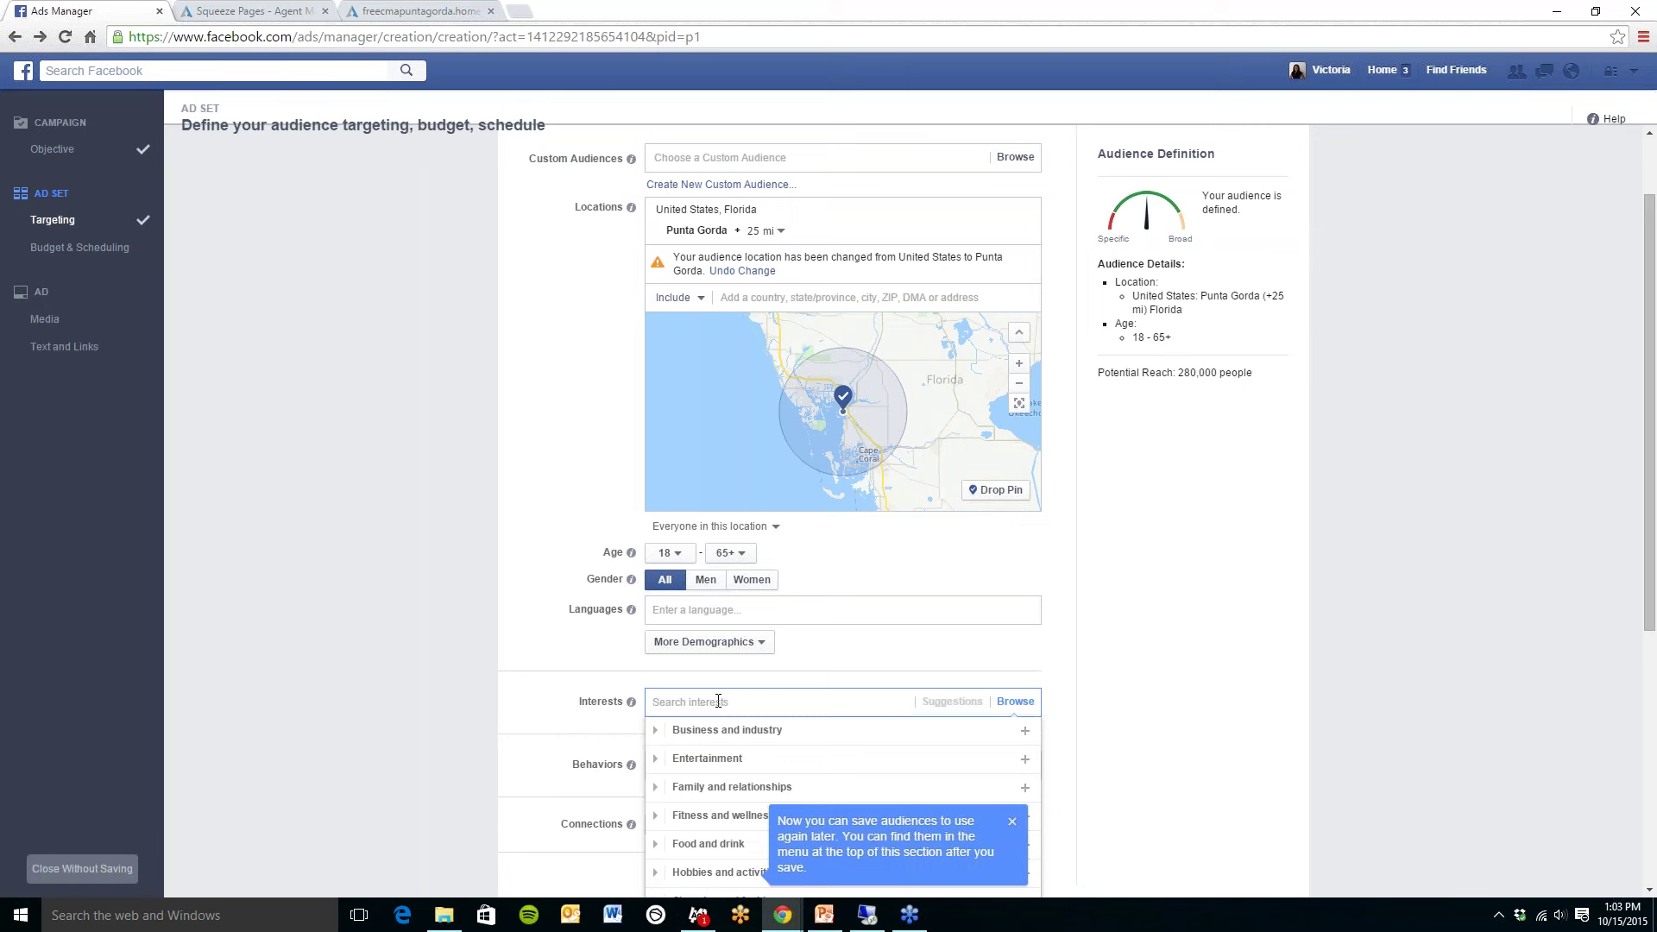
{"action": "type", "text": "golf"}
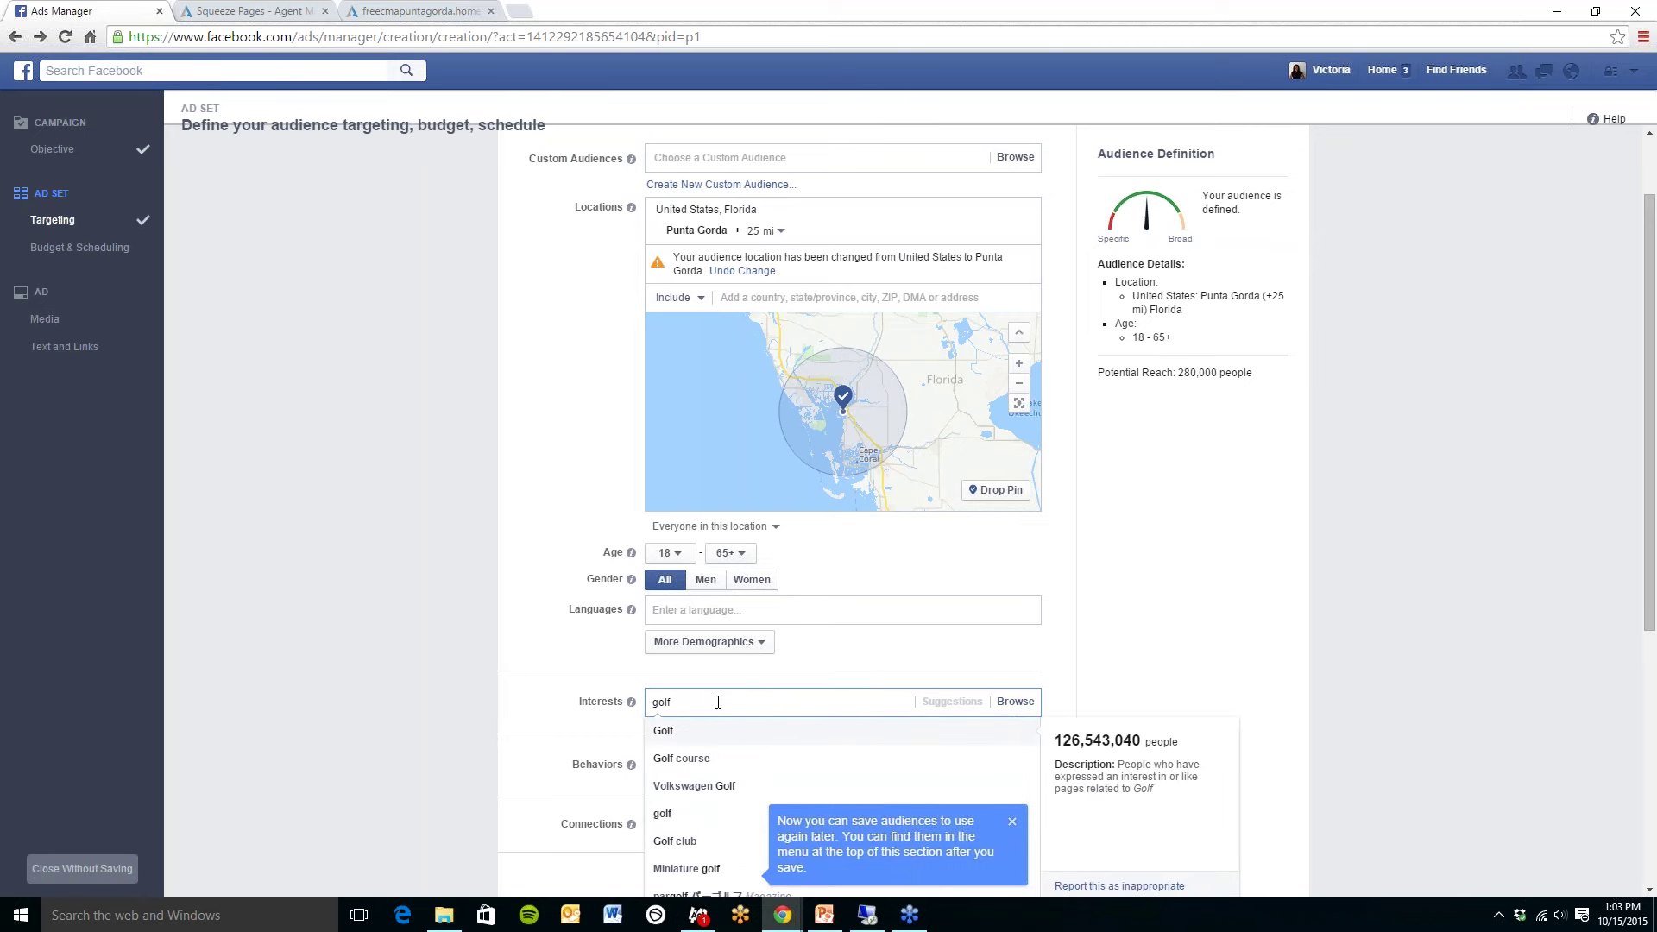
{"action": "left_click", "coordinate": [689, 735]}
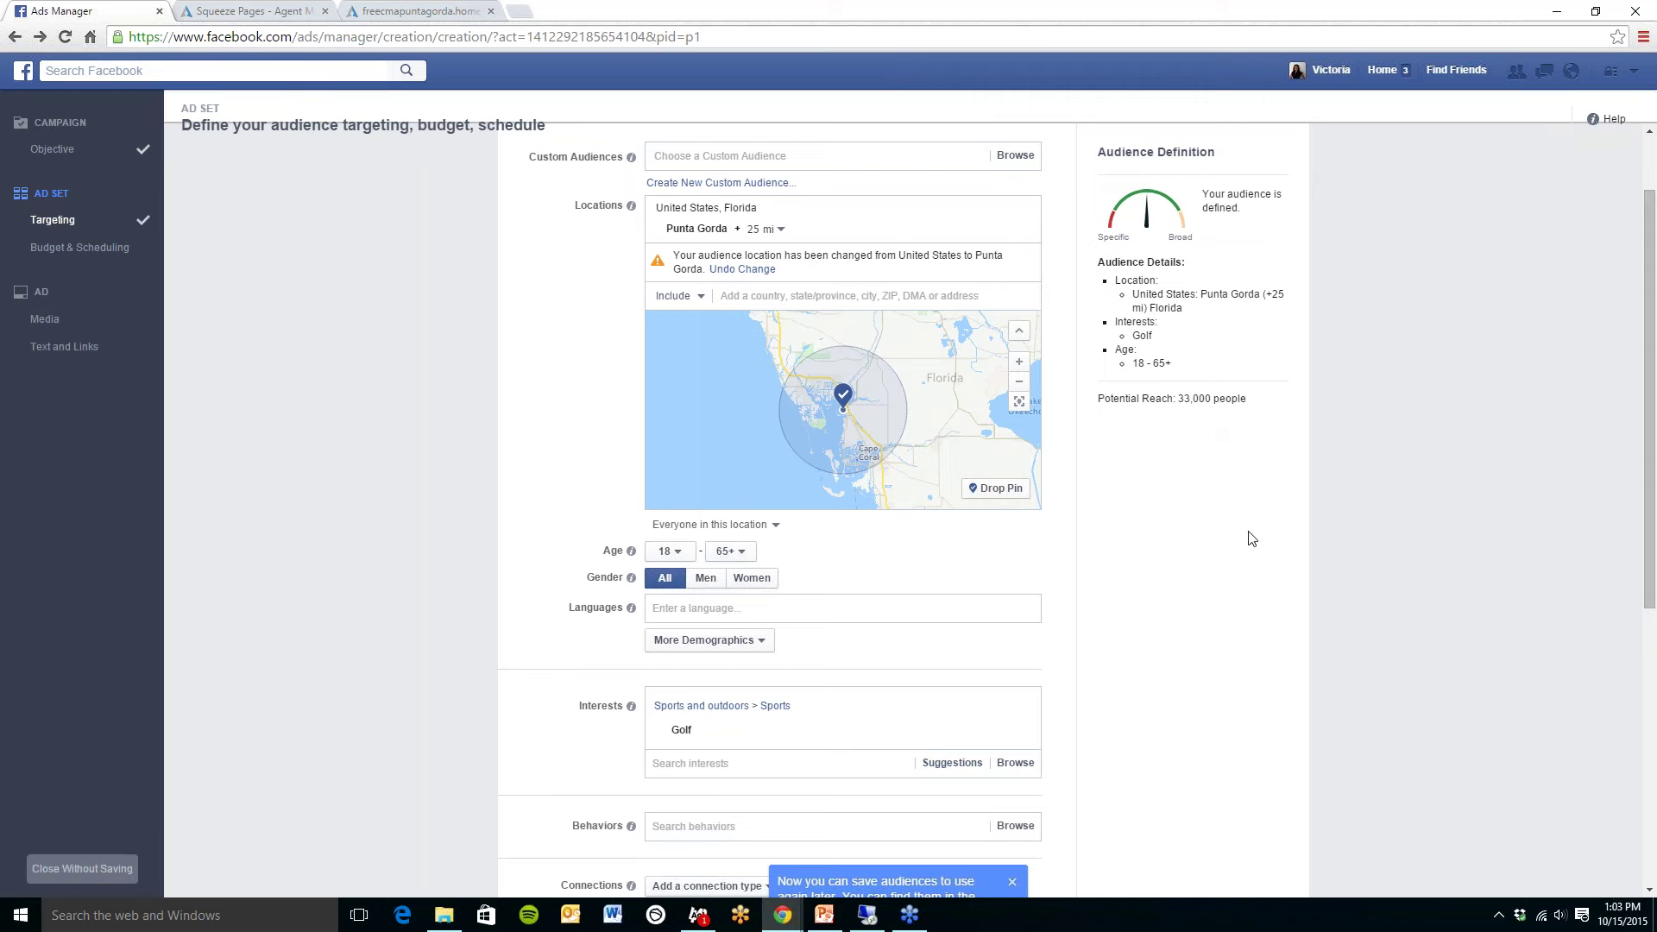
Step: Change the daily budget from $35.00 to $5.00
{"action": "scroll", "coordinate": [1252, 538], "scroll_direction": "down", "scroll_amount": 3}
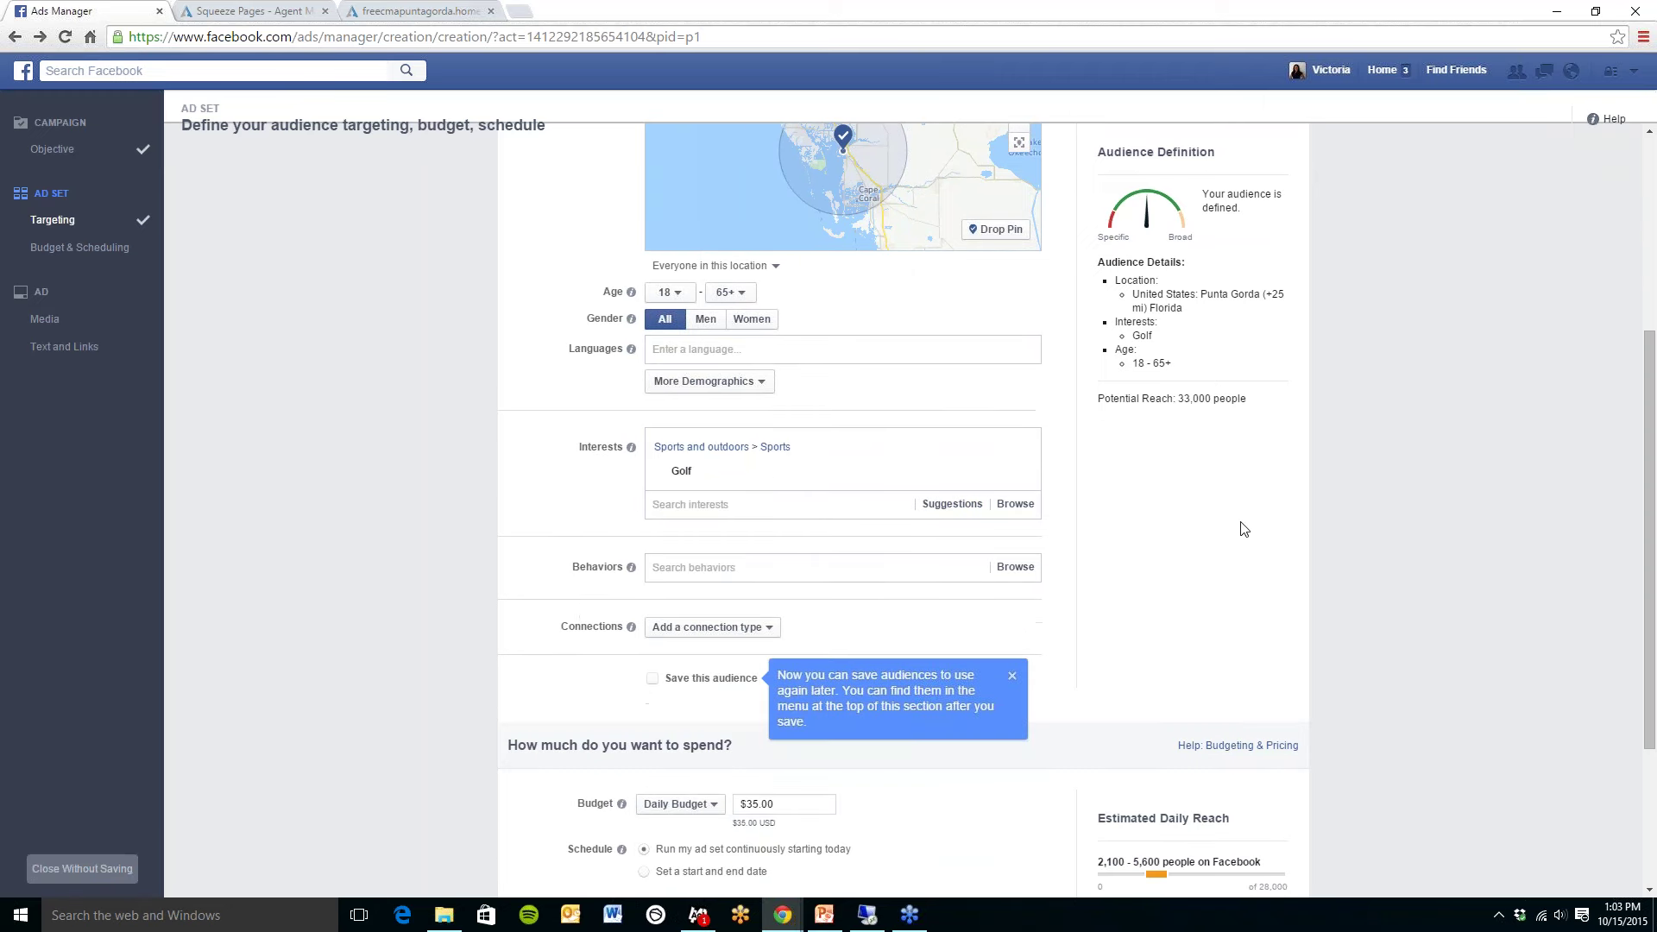
{"action": "scroll", "coordinate": [543, 602], "scroll_direction": "down", "scroll_amount": 3}
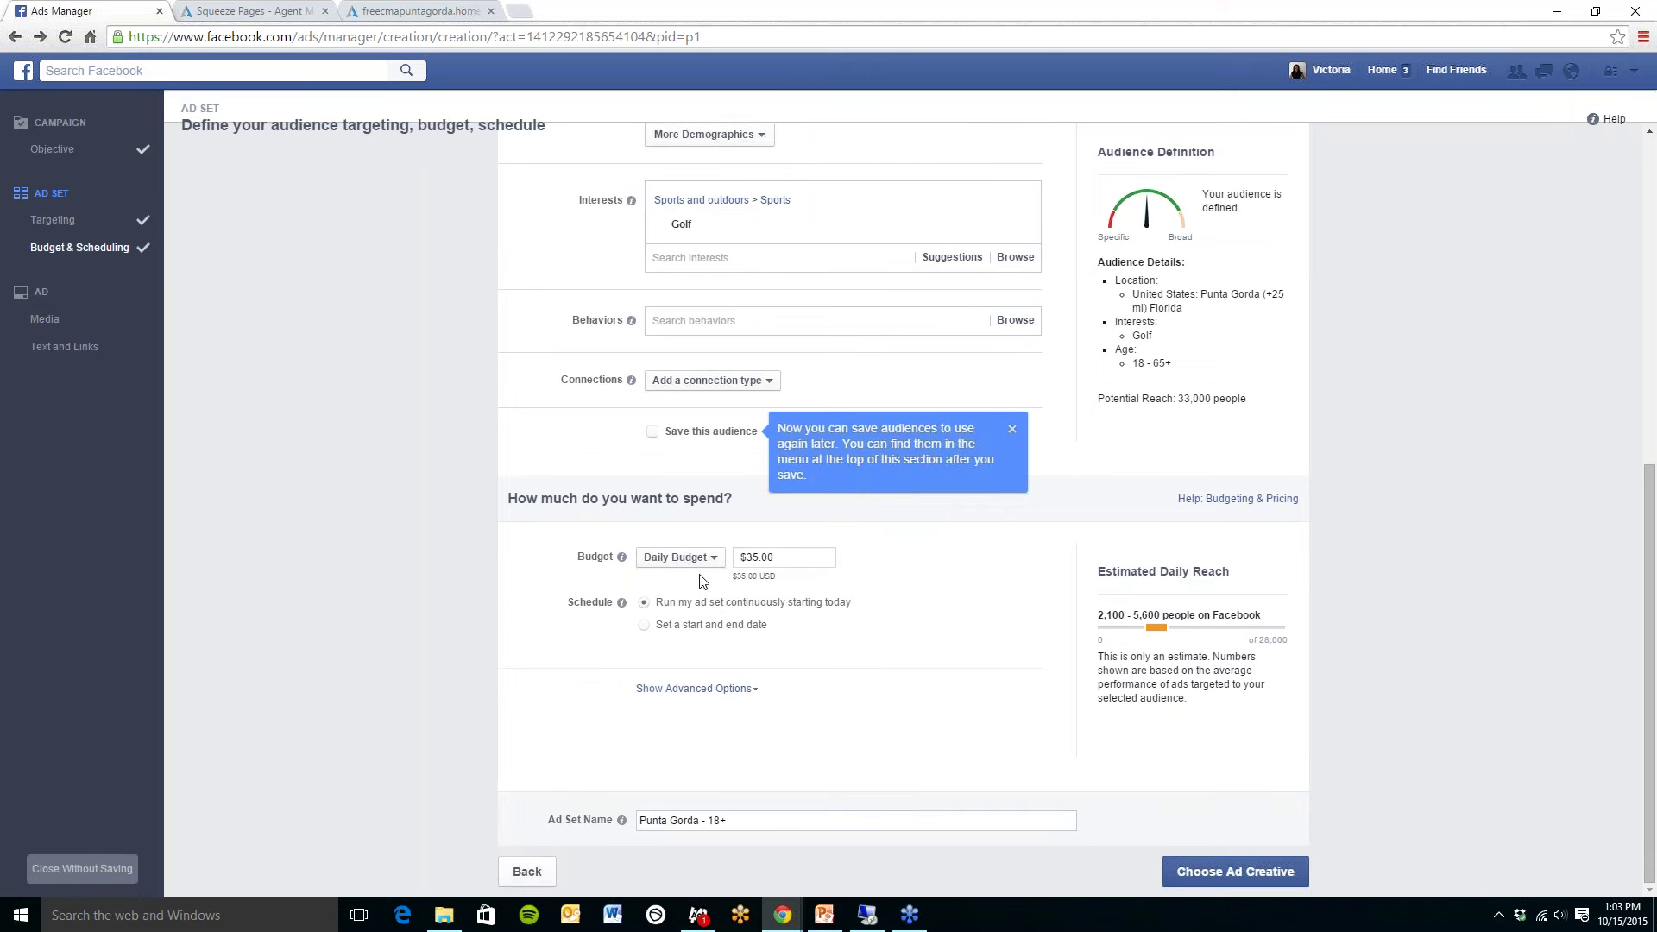
{"action": "triple_click", "coordinate": [773, 556]}
{"action": "key", "text": "BackSpace"}
{"action": "type", "text": "5.00"}
{"action": "left_click", "coordinate": [469, 540]}
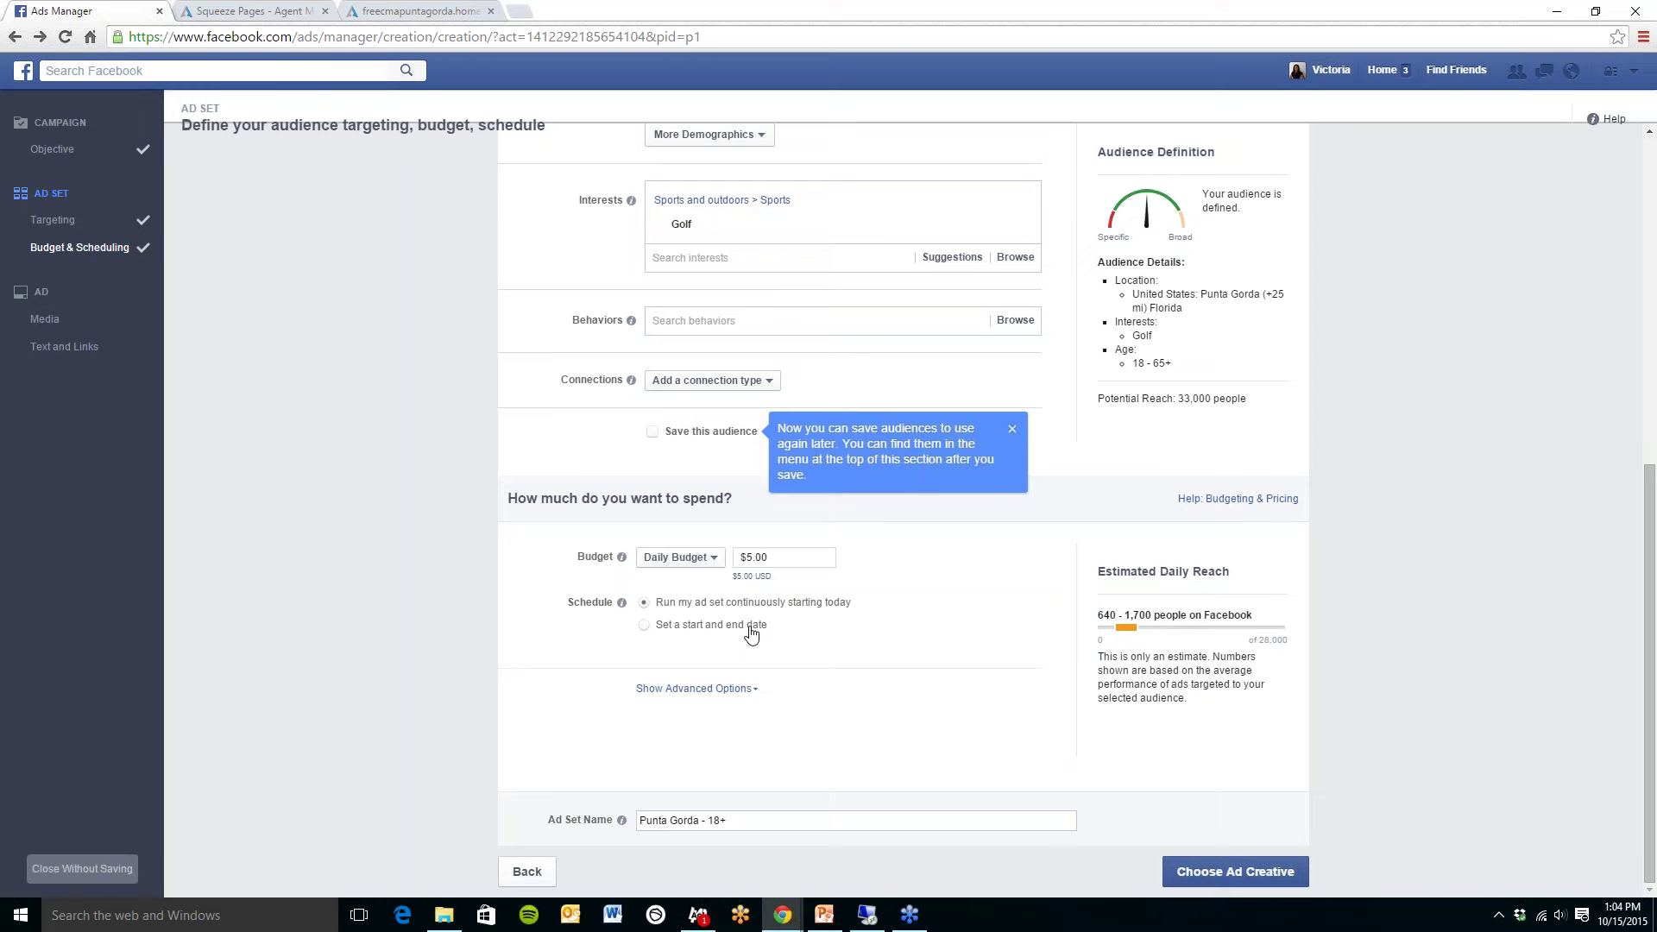
Step: Keep the ad set running continuously instead of a start and end date, and continue to ad creative
{"action": "left_click", "coordinate": [645, 625]}
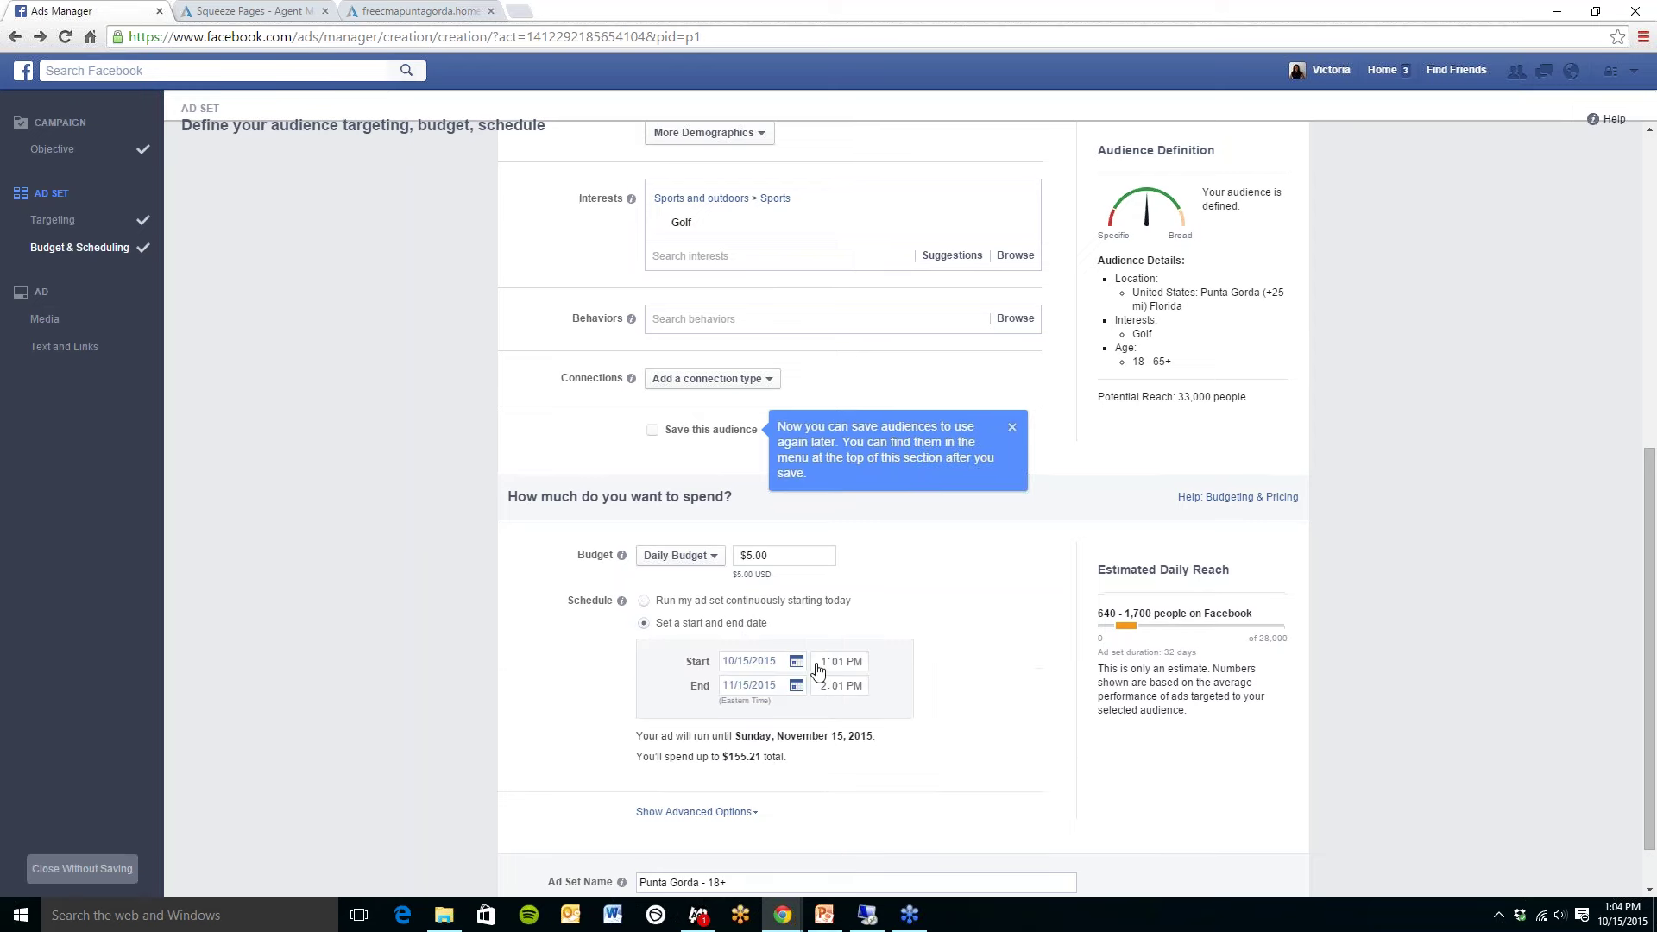
{"action": "left_click", "coordinate": [644, 604]}
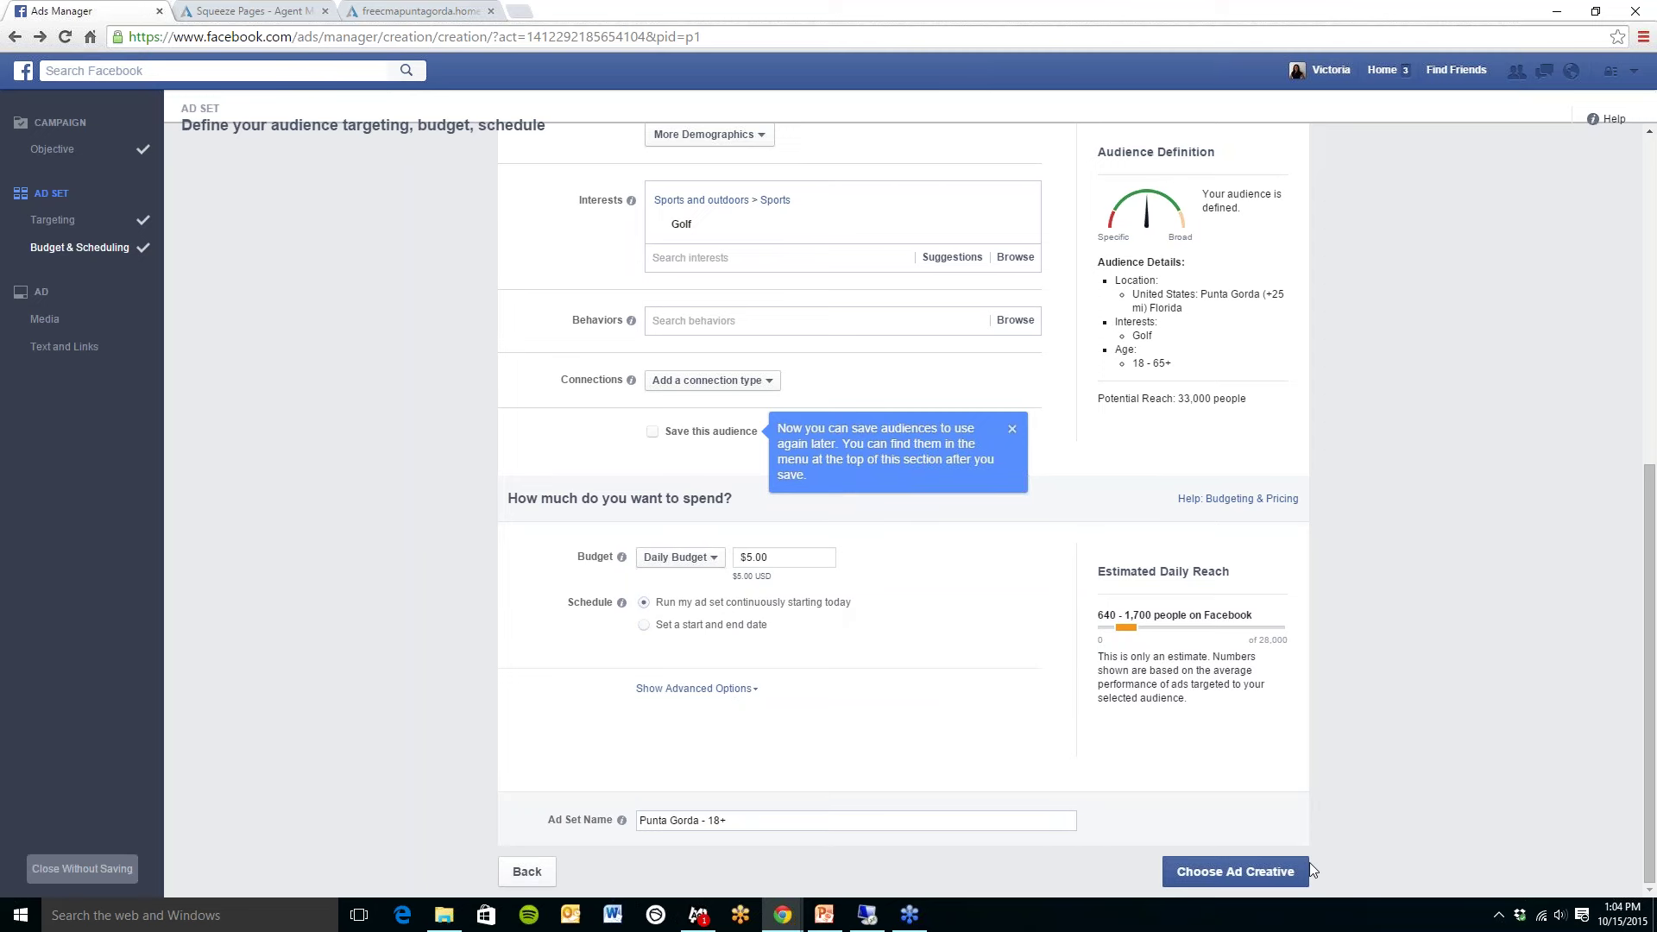
{"action": "left_click", "coordinate": [1241, 873]}
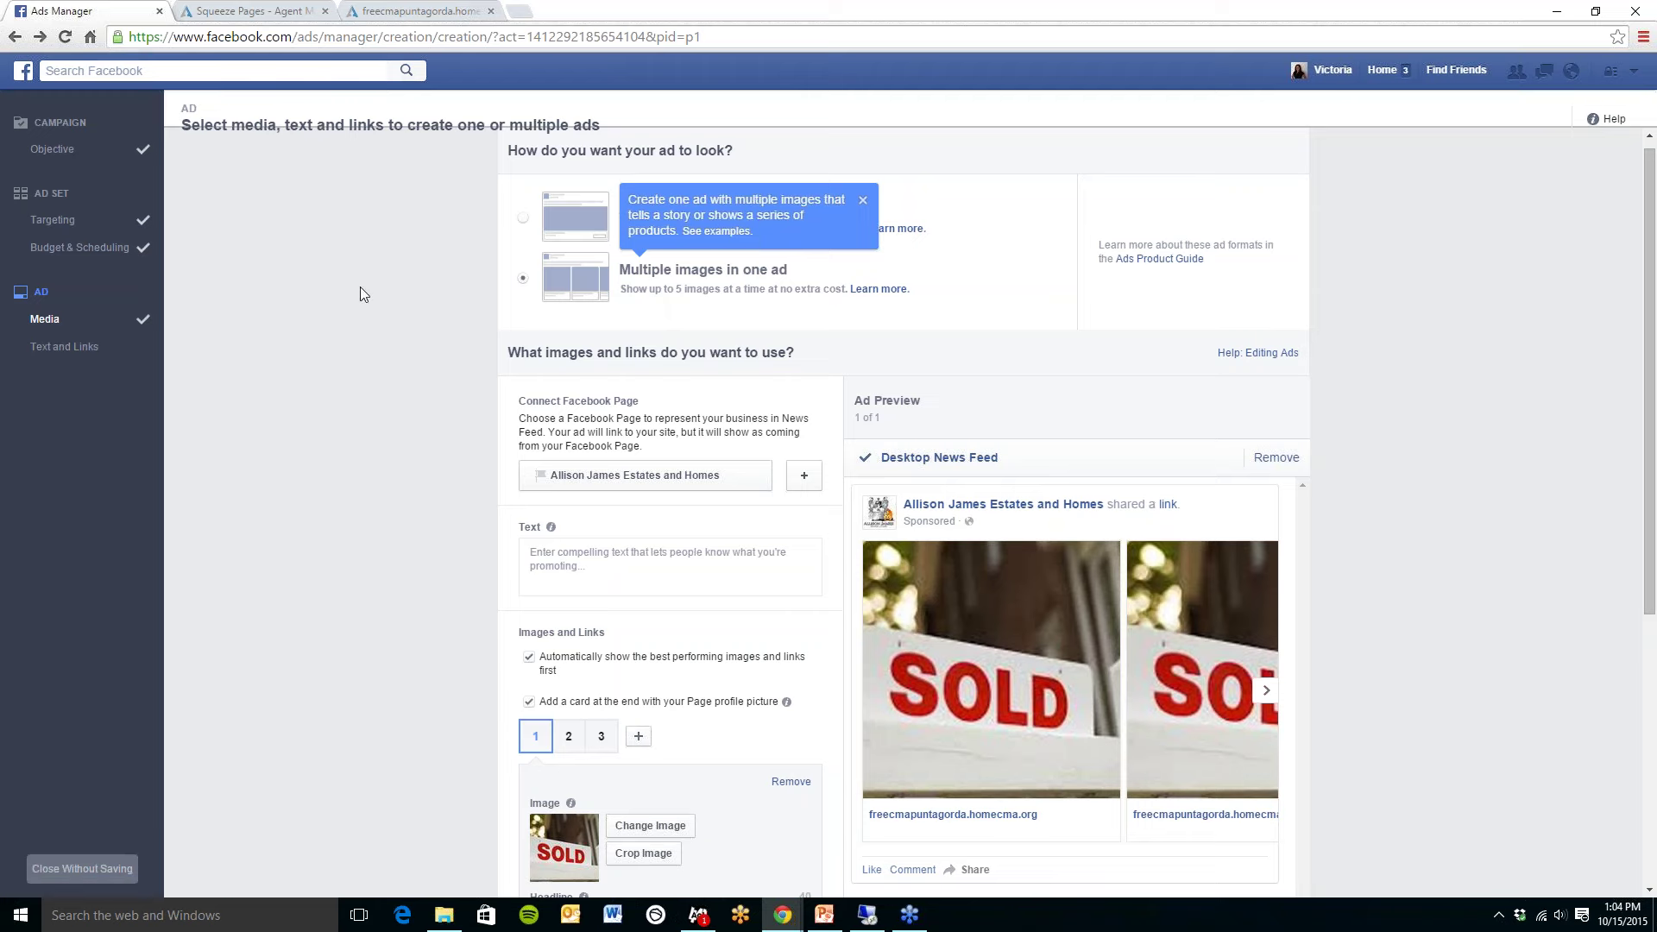
Step: Select the single image or video ad format instead of 'Multiple images in one ad'
{"action": "left_click", "coordinate": [524, 222]}
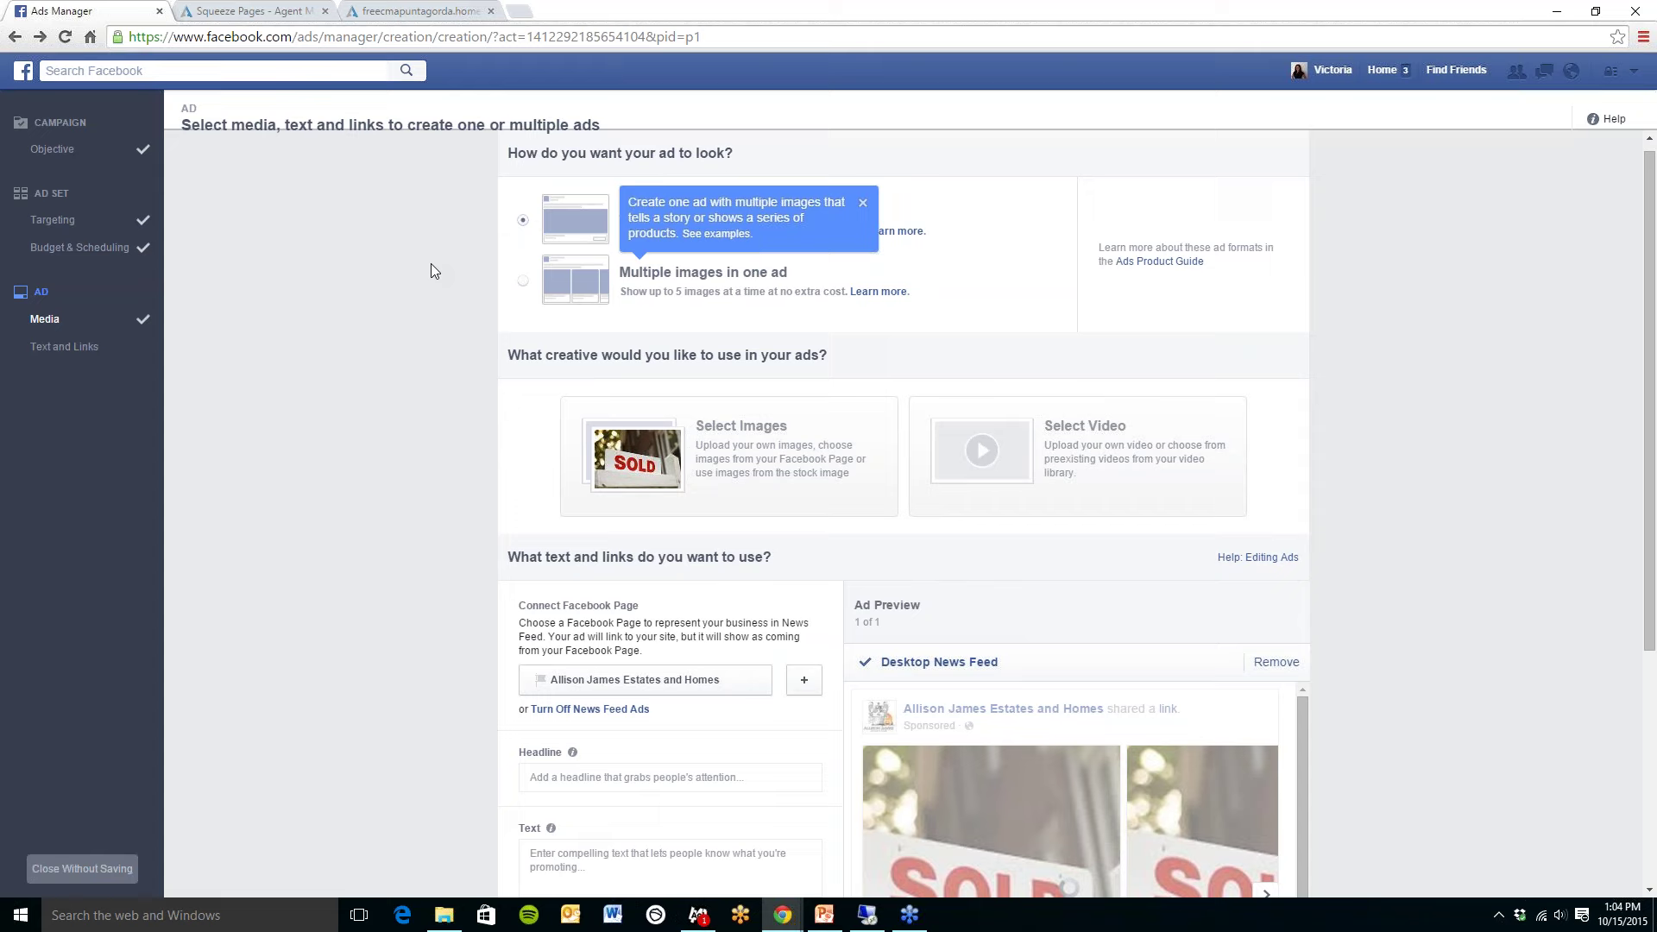
{"action": "scroll", "coordinate": [423, 265], "scroll_direction": "down", "scroll_amount": 1}
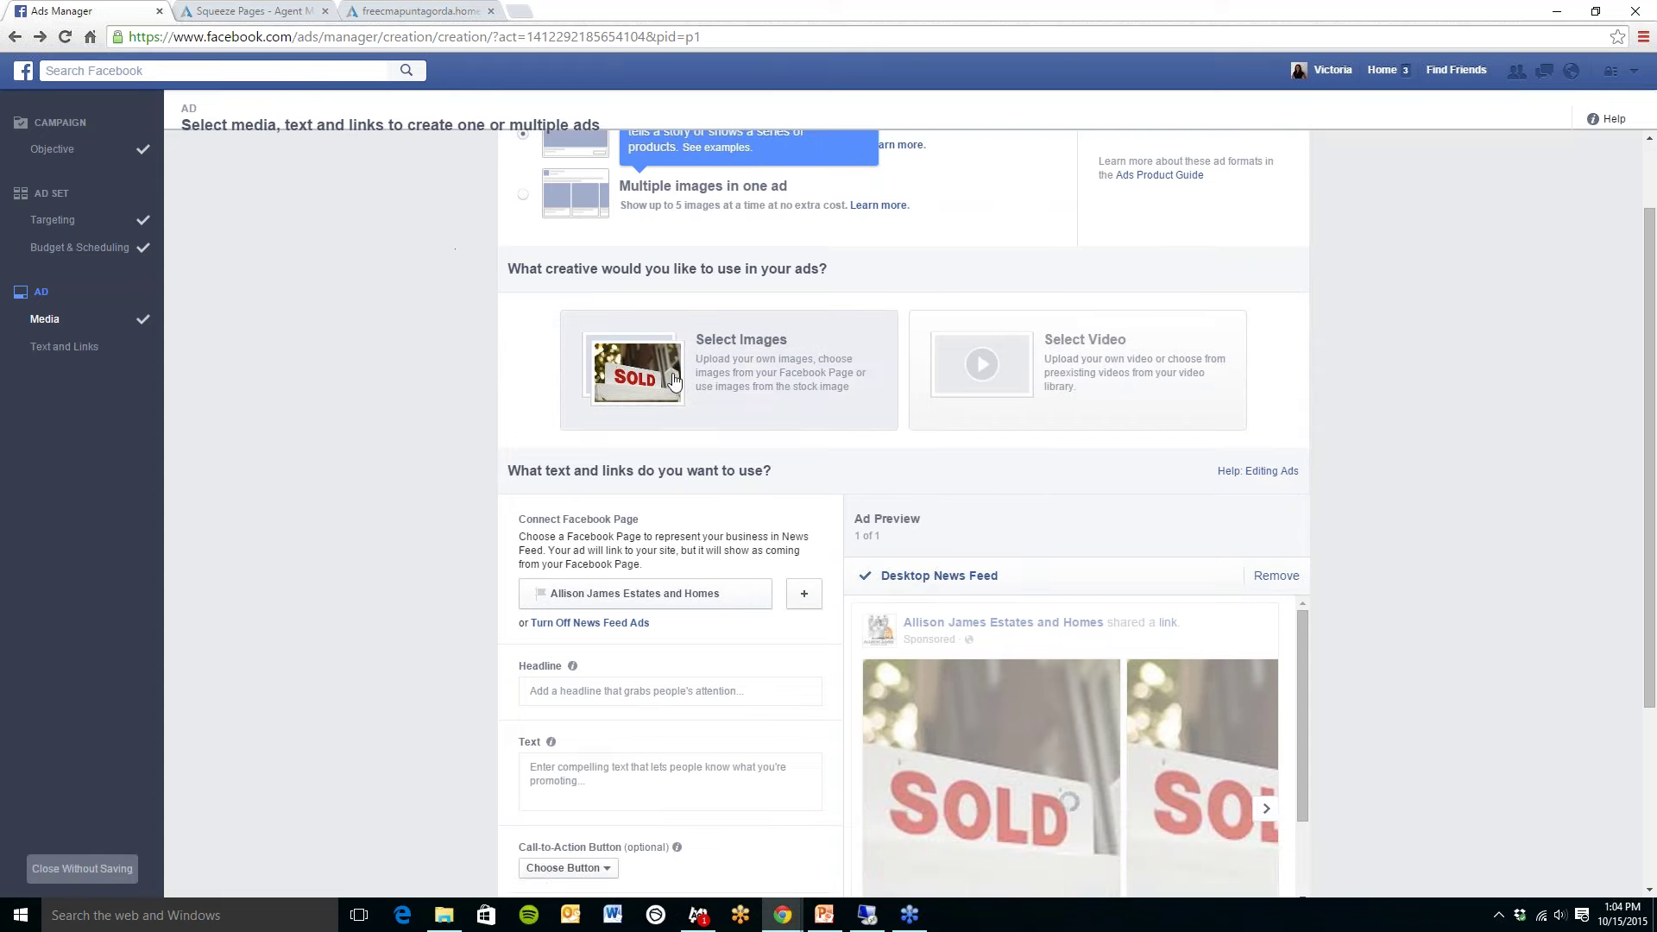
Step: Add a free stock photo of a smiling couple, found by searching 'house sold', to the ad images
{"action": "left_click", "coordinate": [744, 363]}
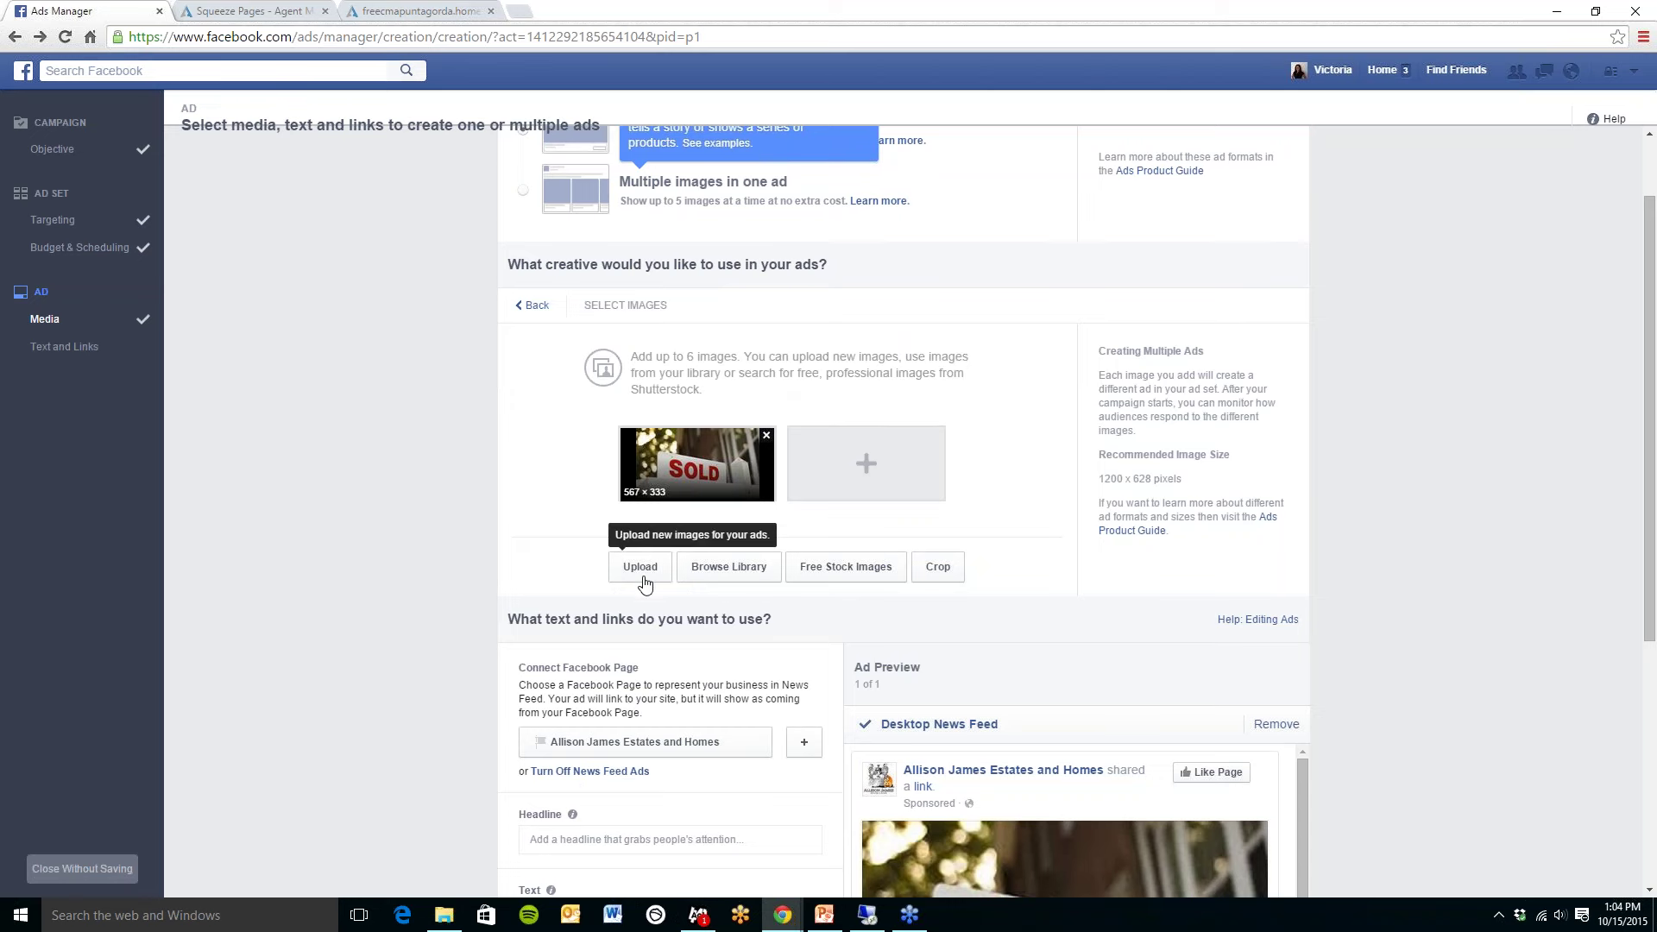
{"action": "left_click", "coordinate": [850, 571]}
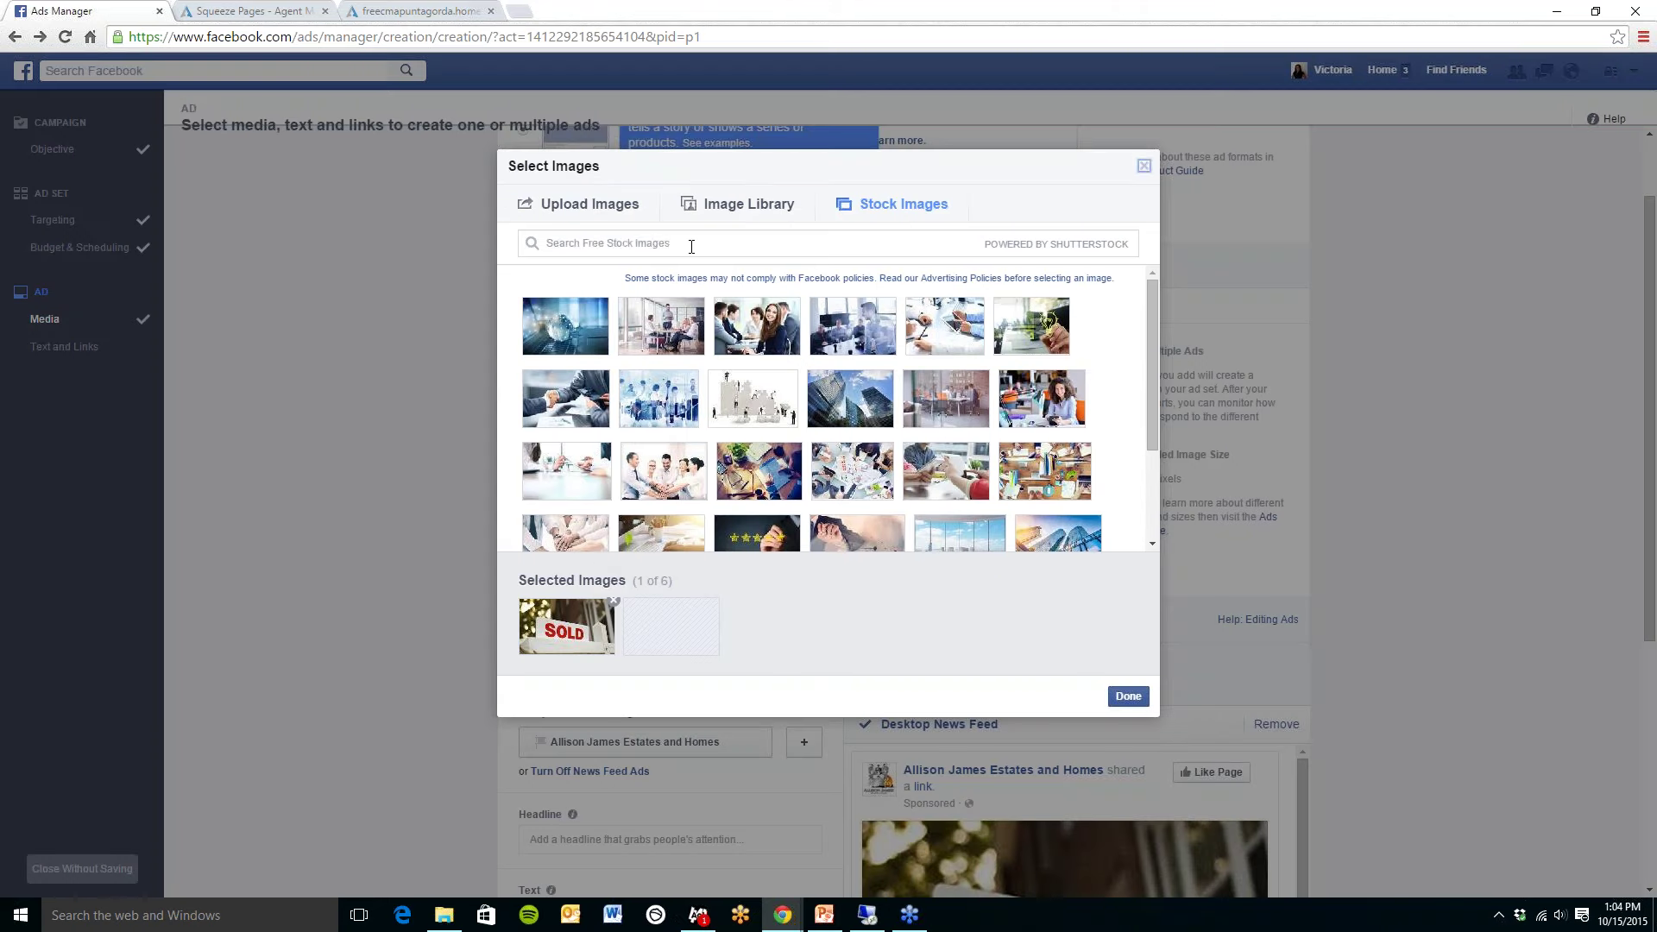
{"action": "left_click", "coordinate": [691, 246]}
{"action": "type", "text": "house so"}
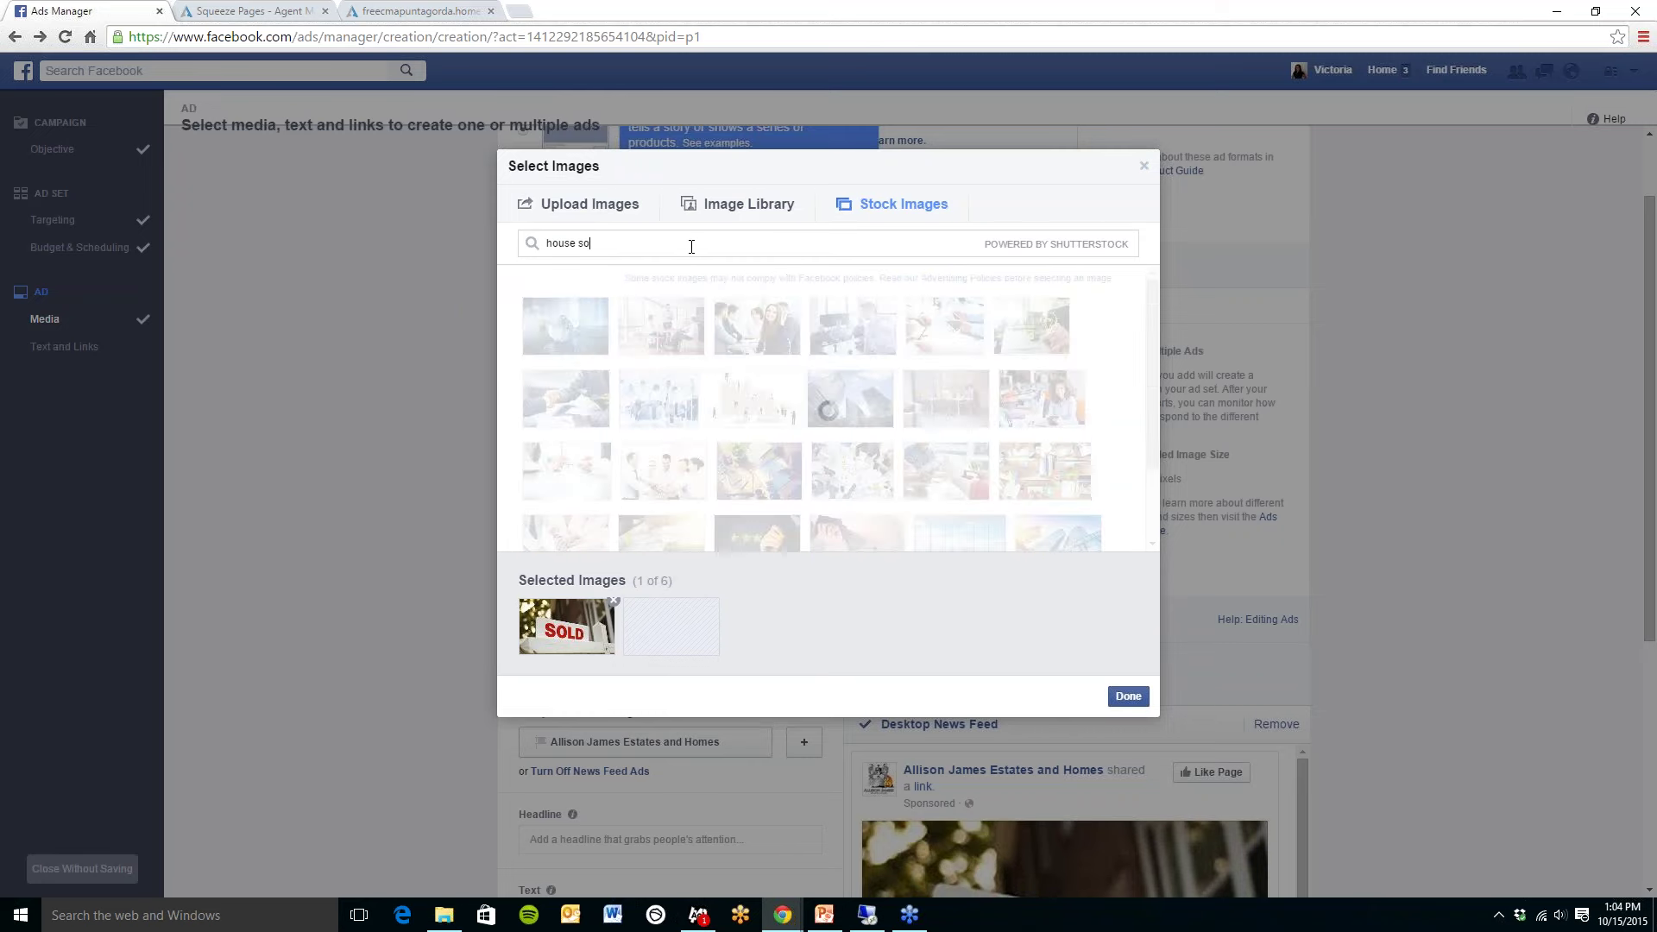
{"action": "type", "text": "ld"}
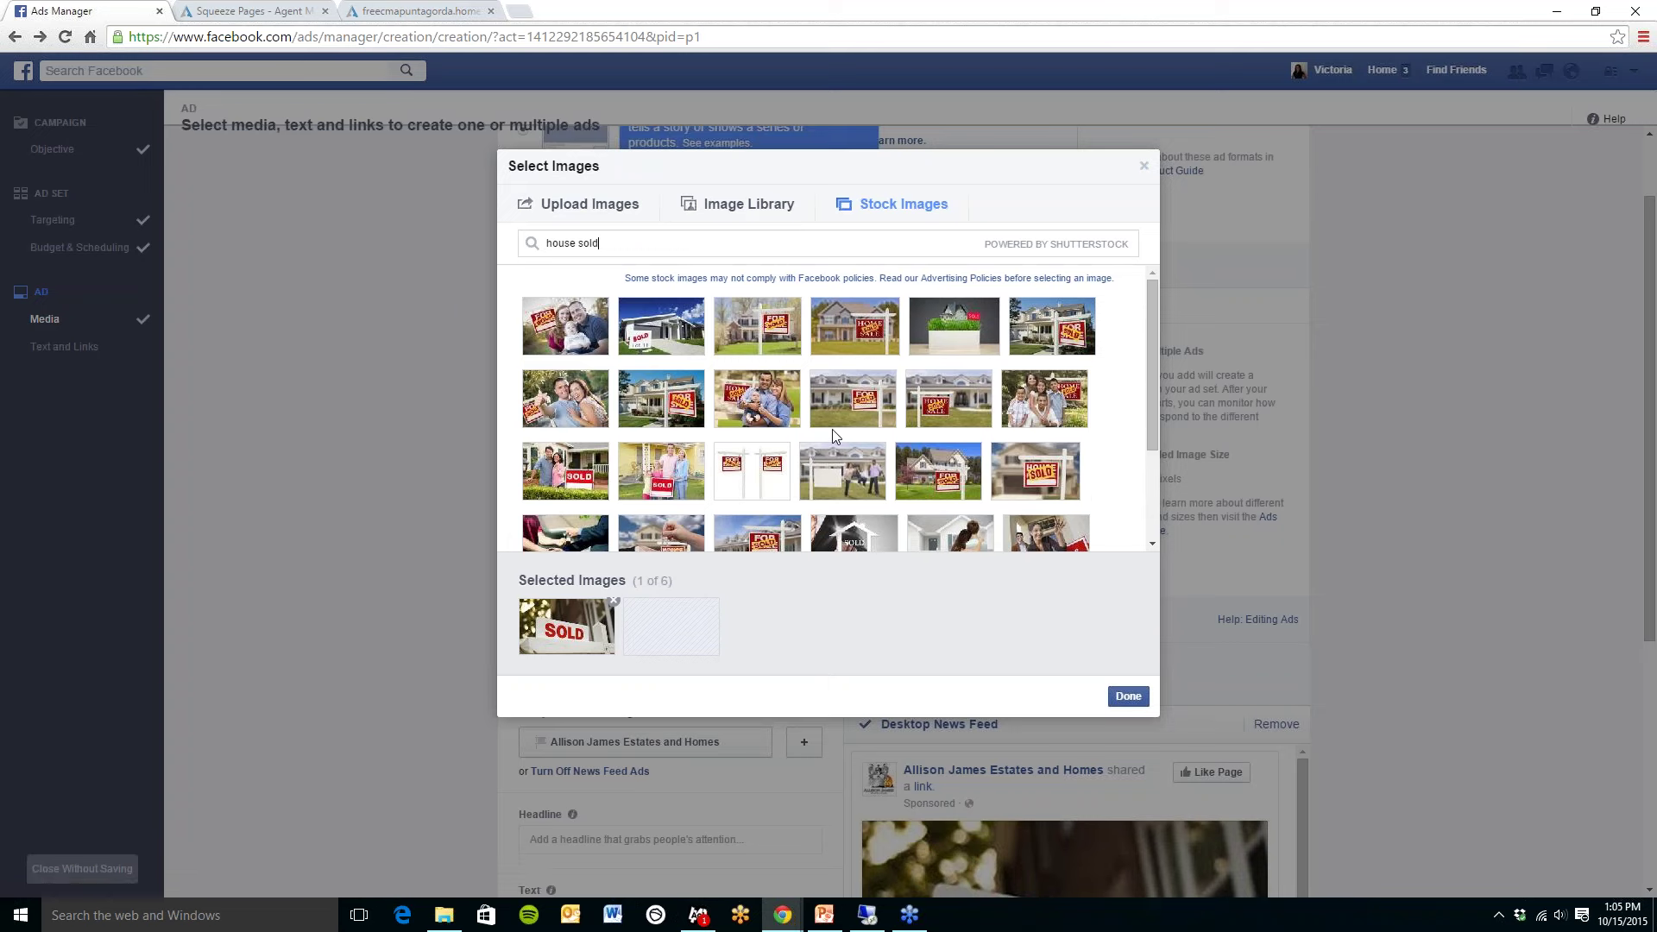
{"action": "left_click", "coordinate": [569, 397]}
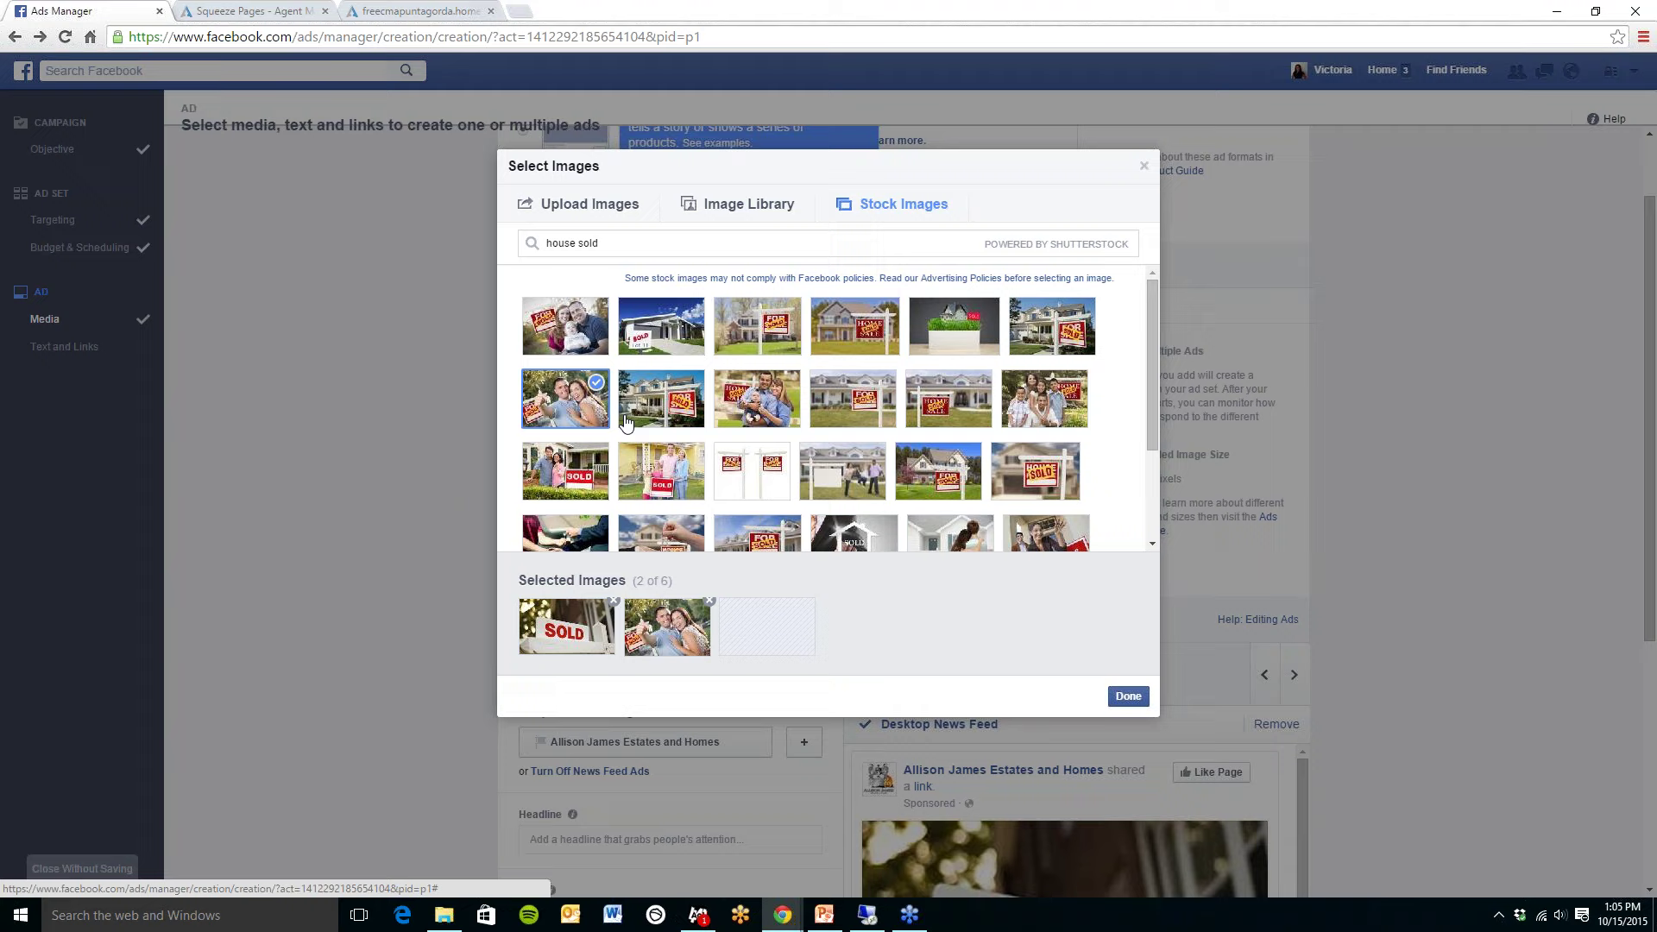
{"action": "left_click", "coordinate": [1128, 695]}
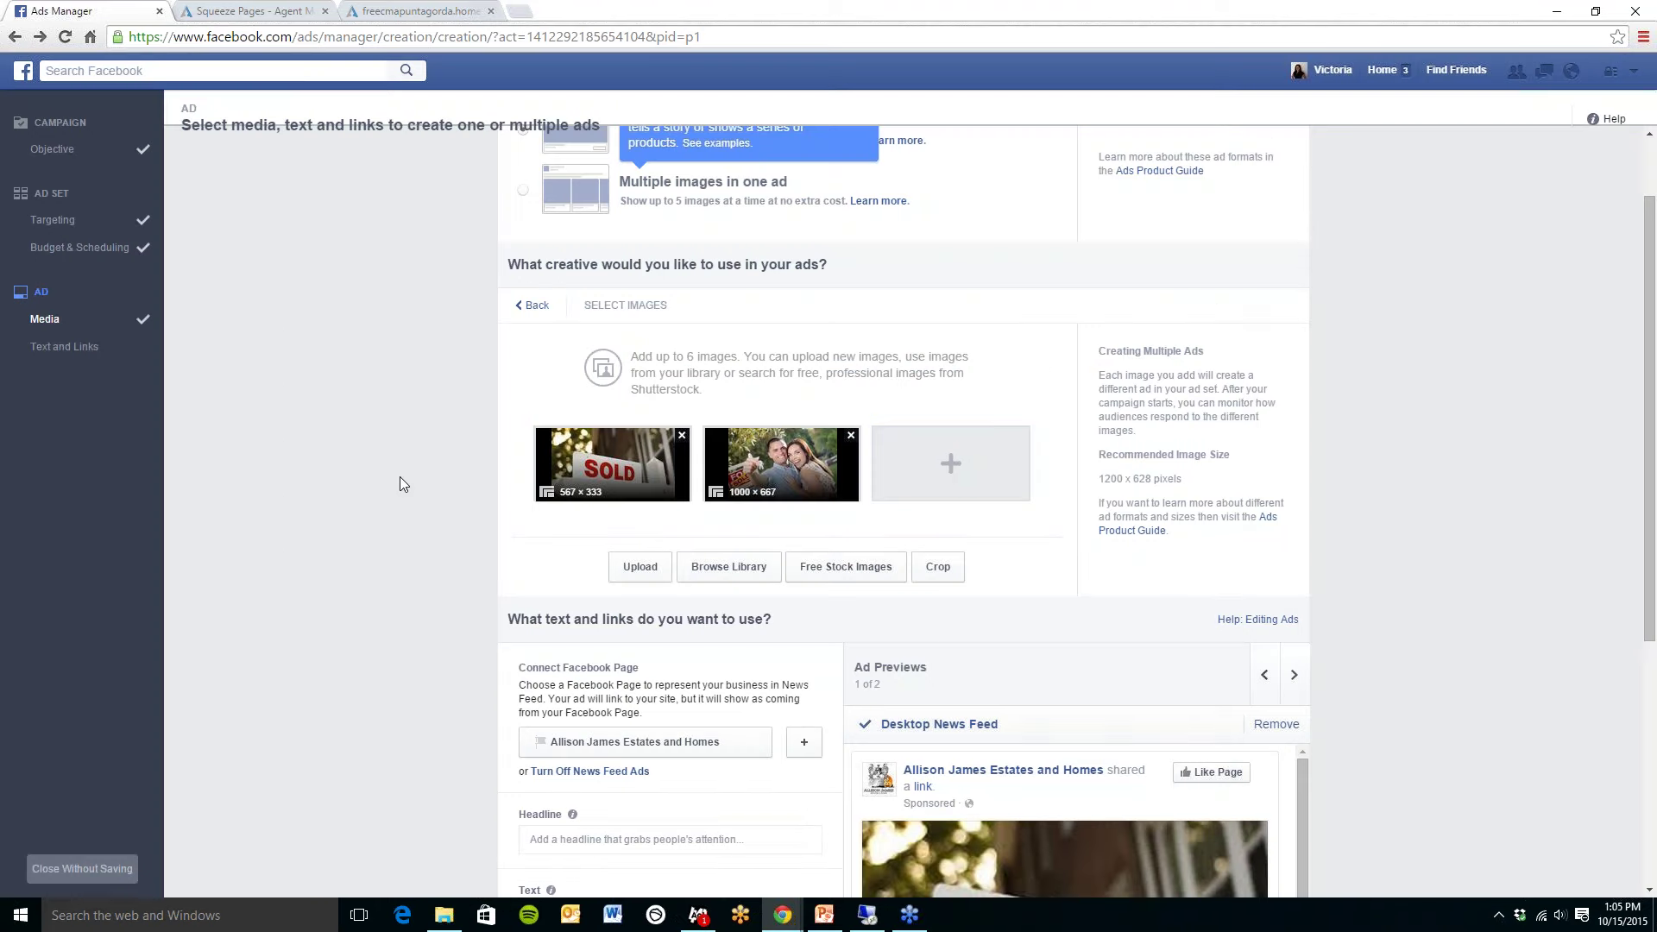
Step: Remove the SOLD sign image from the ad's selected images
{"action": "left_click", "coordinate": [682, 436]}
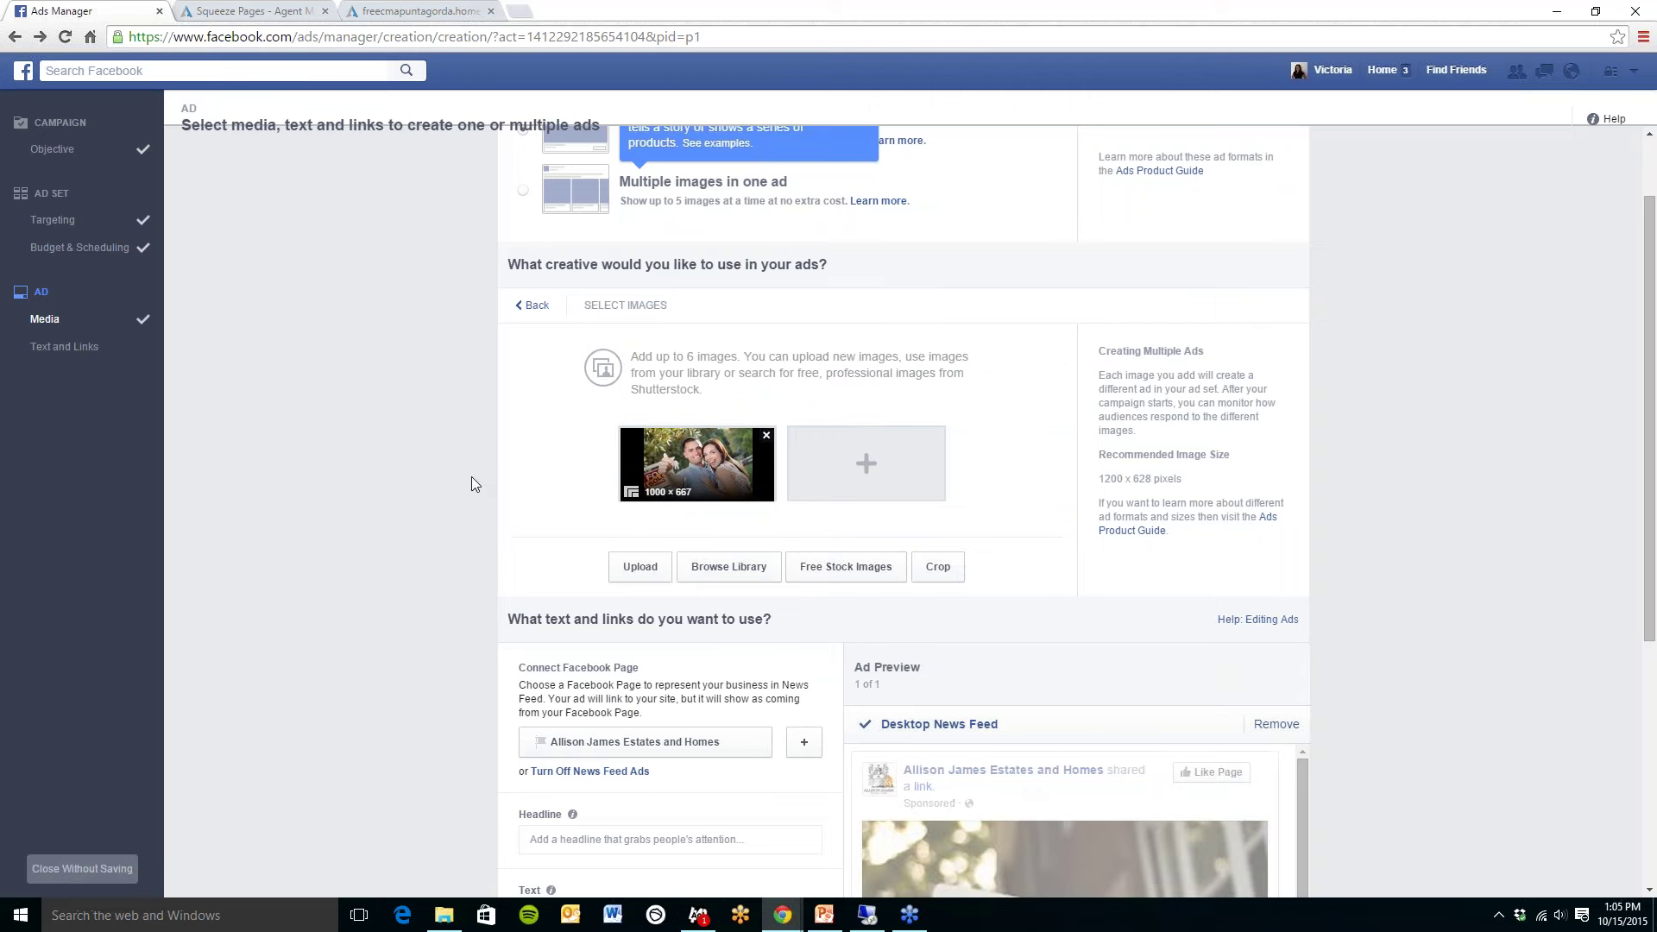
{"action": "scroll", "coordinate": [434, 470], "scroll_direction": "down", "scroll_amount": 3}
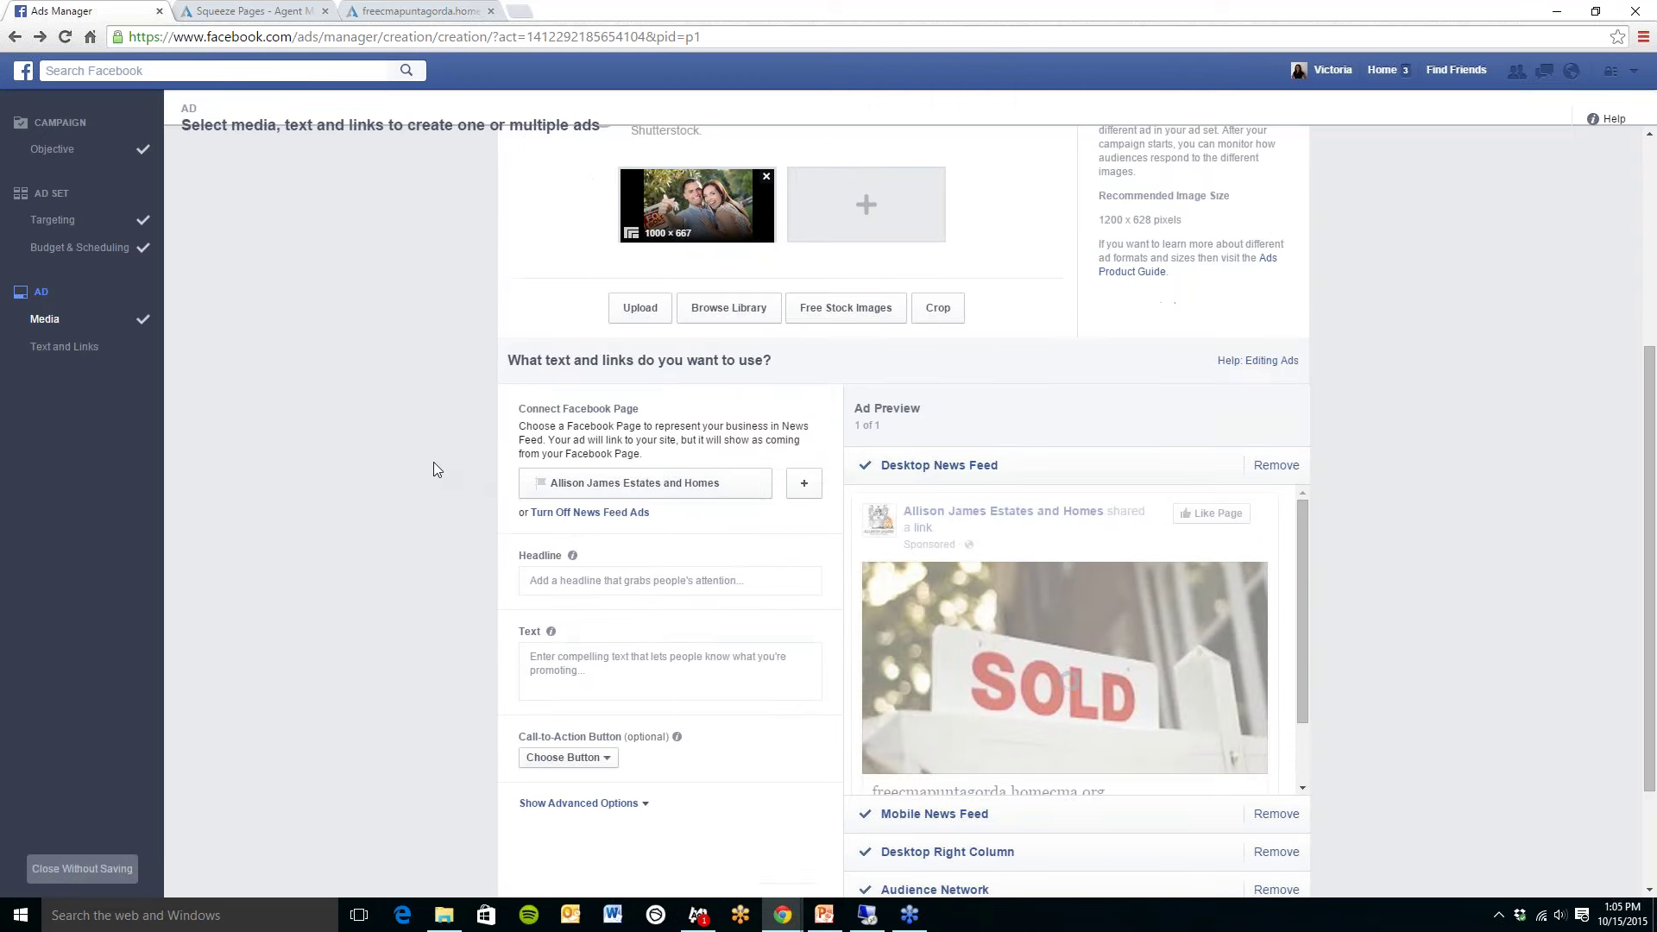
{"action": "scroll", "coordinate": [433, 470], "scroll_direction": "down", "scroll_amount": 2}
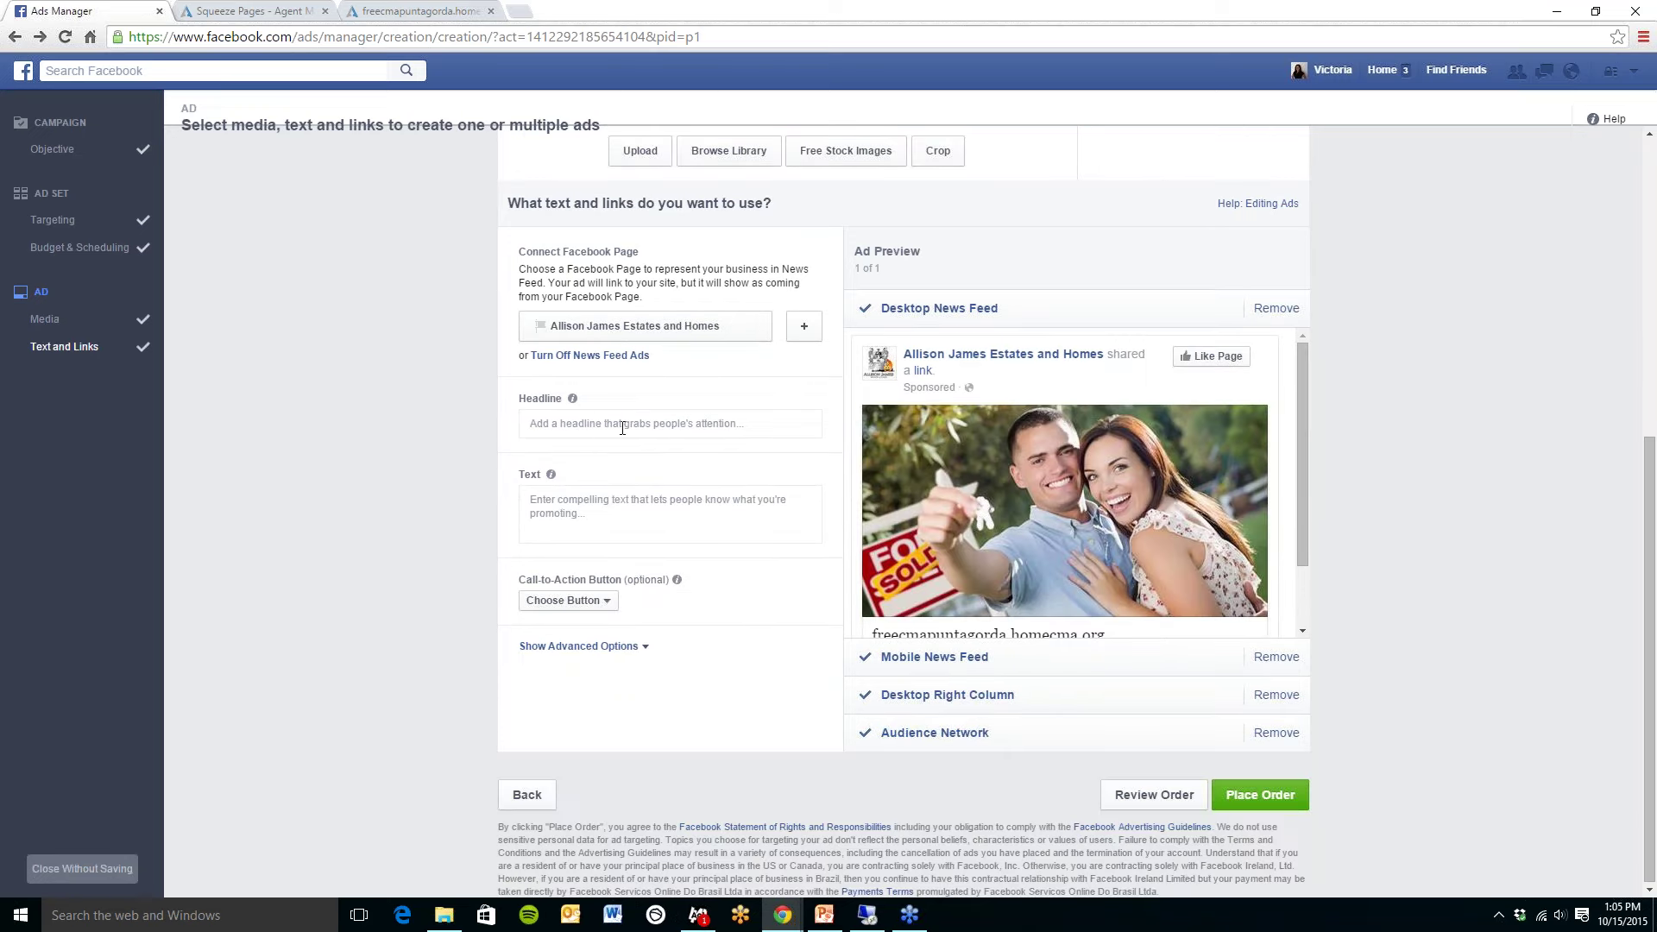
Step: Enter headline 'Free Comparitive Analysis of your Home!' and text 'No obligation Comparitive Market Analysis'
{"action": "left_click", "coordinate": [622, 427]}
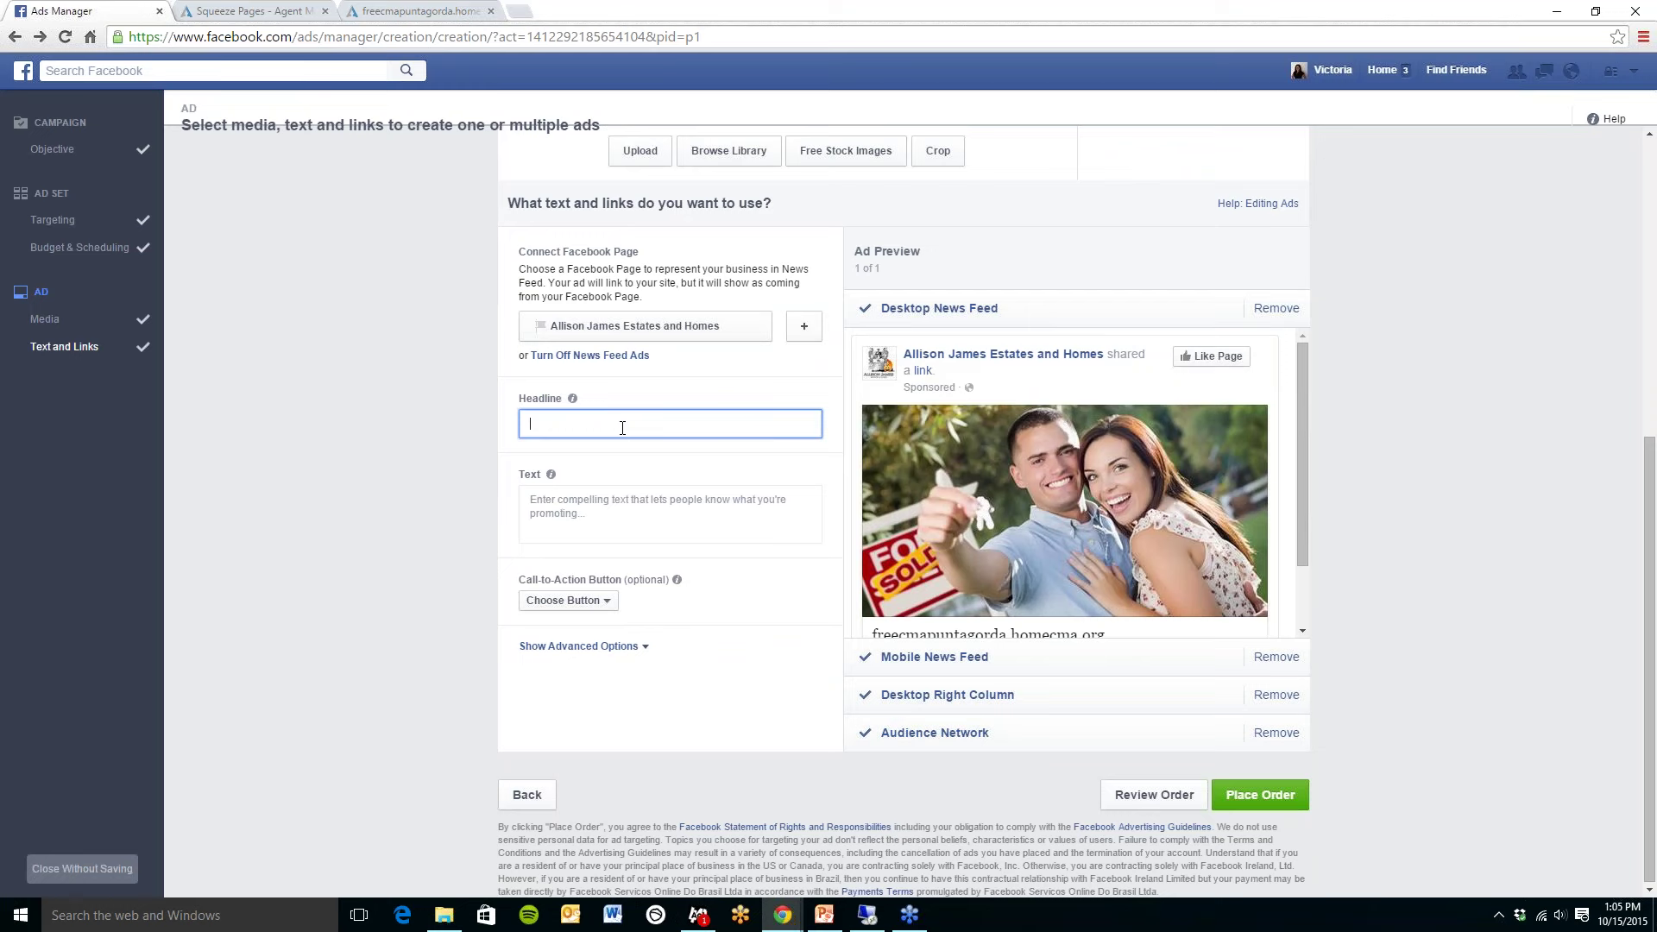
{"action": "type", "text": "Free"}
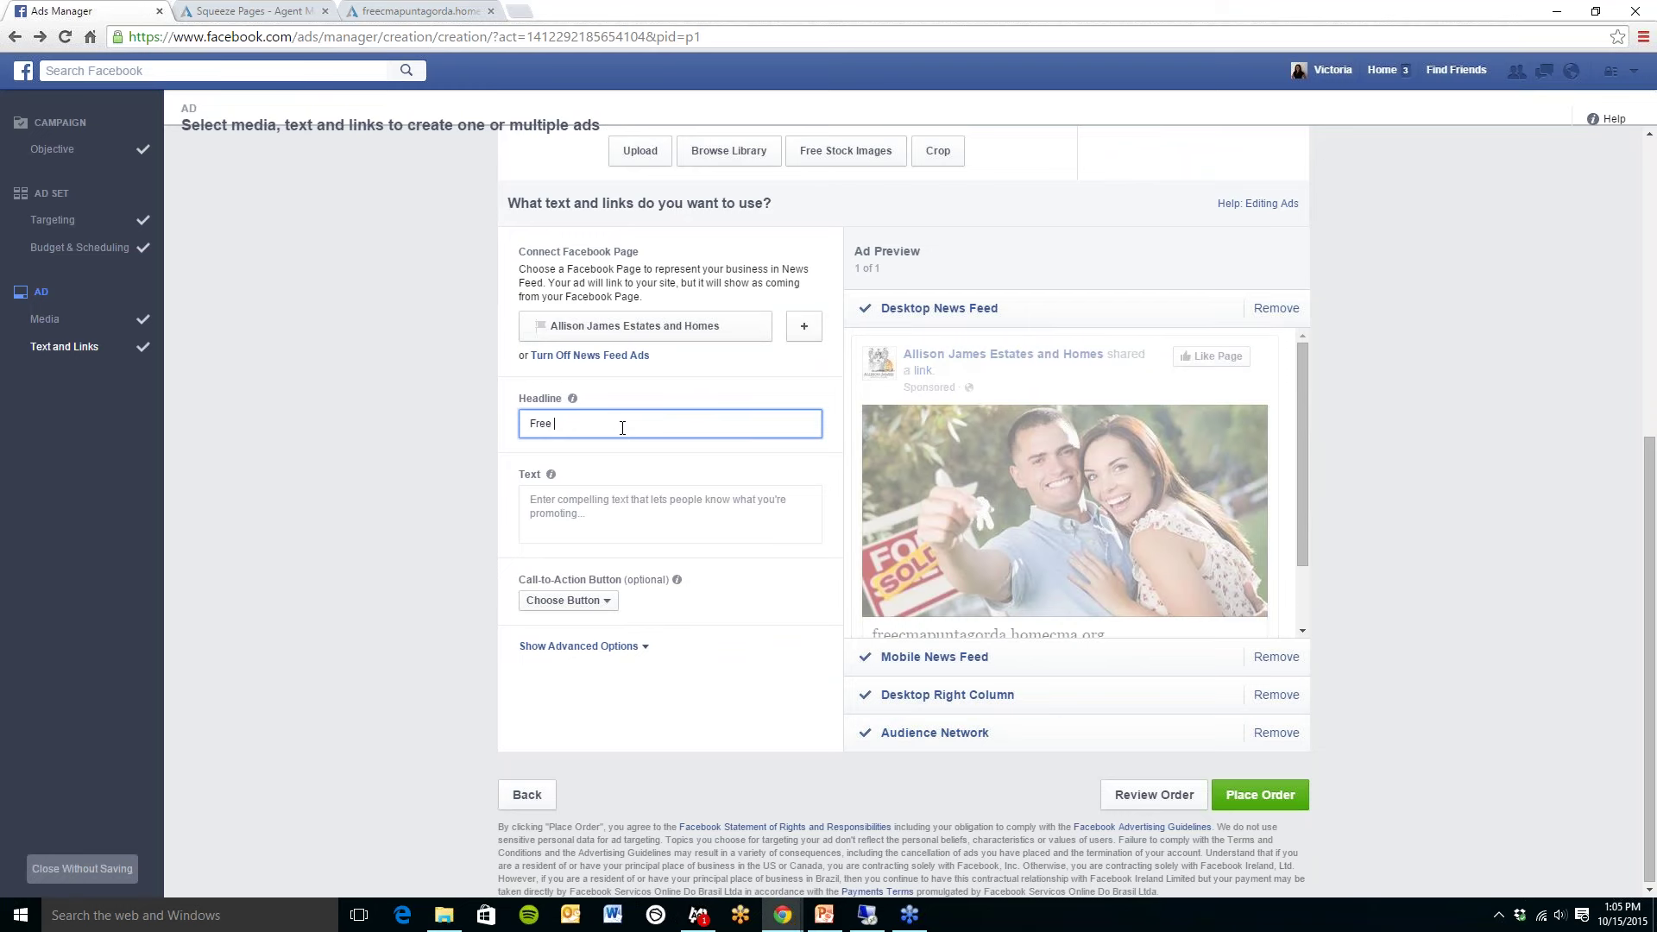
{"action": "type", "text": " C"}
{"action": "key", "text": "BackSpace"}
{"action": "type", "text": "Comparitiv"}
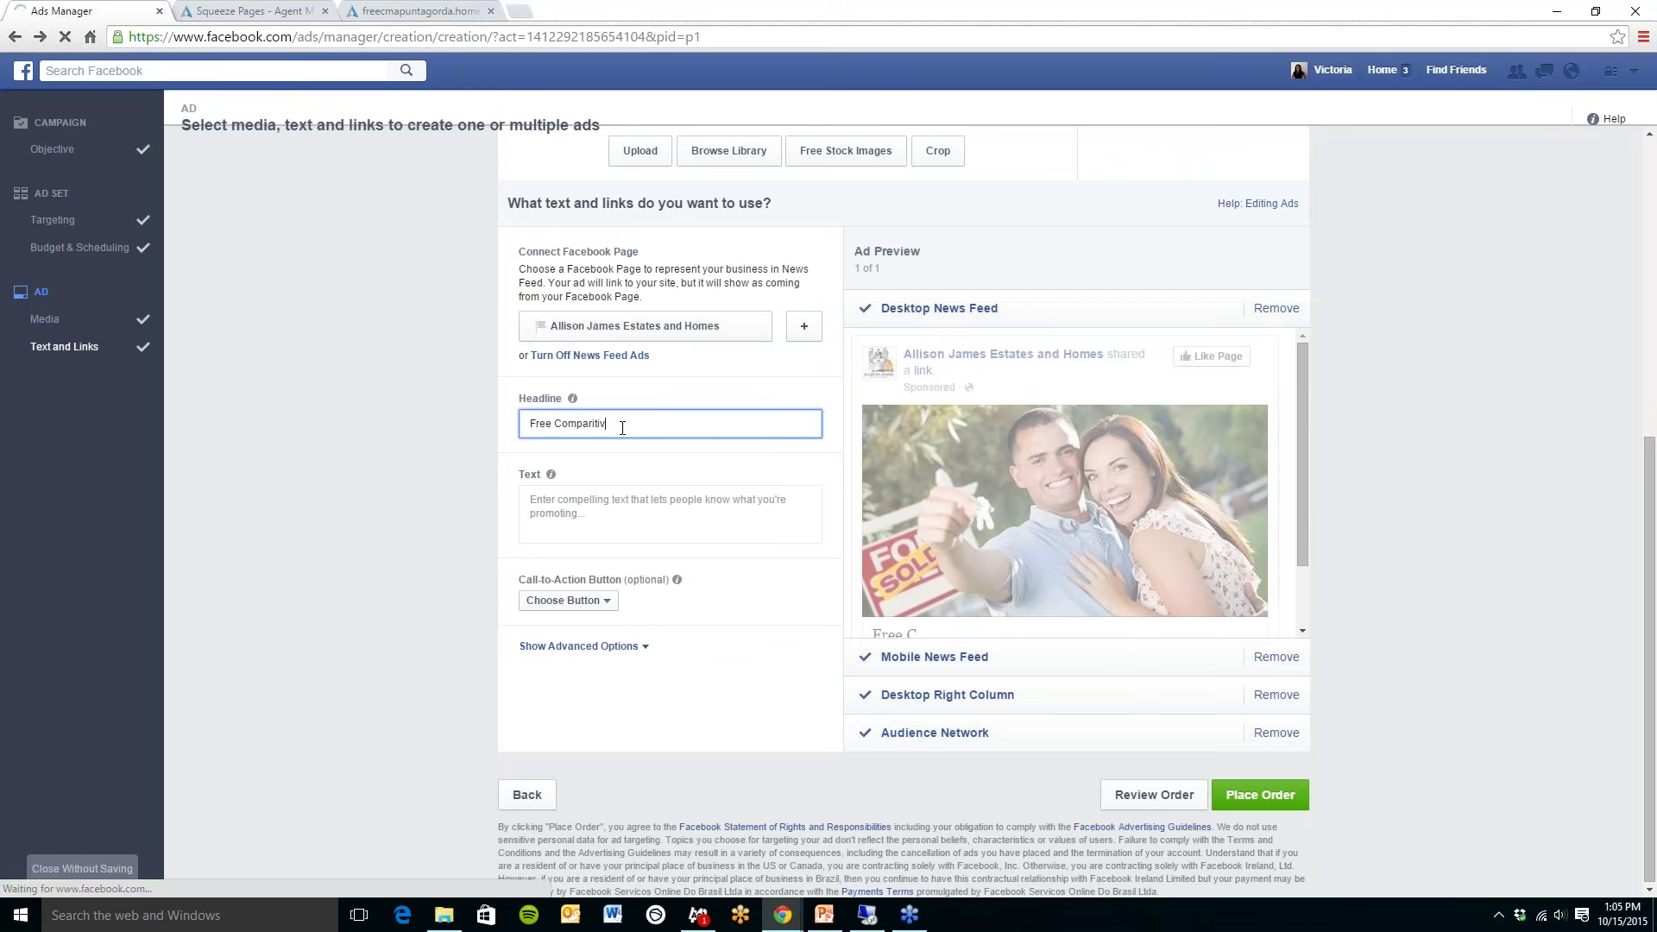
{"action": "type", "text": "e Analysis"}
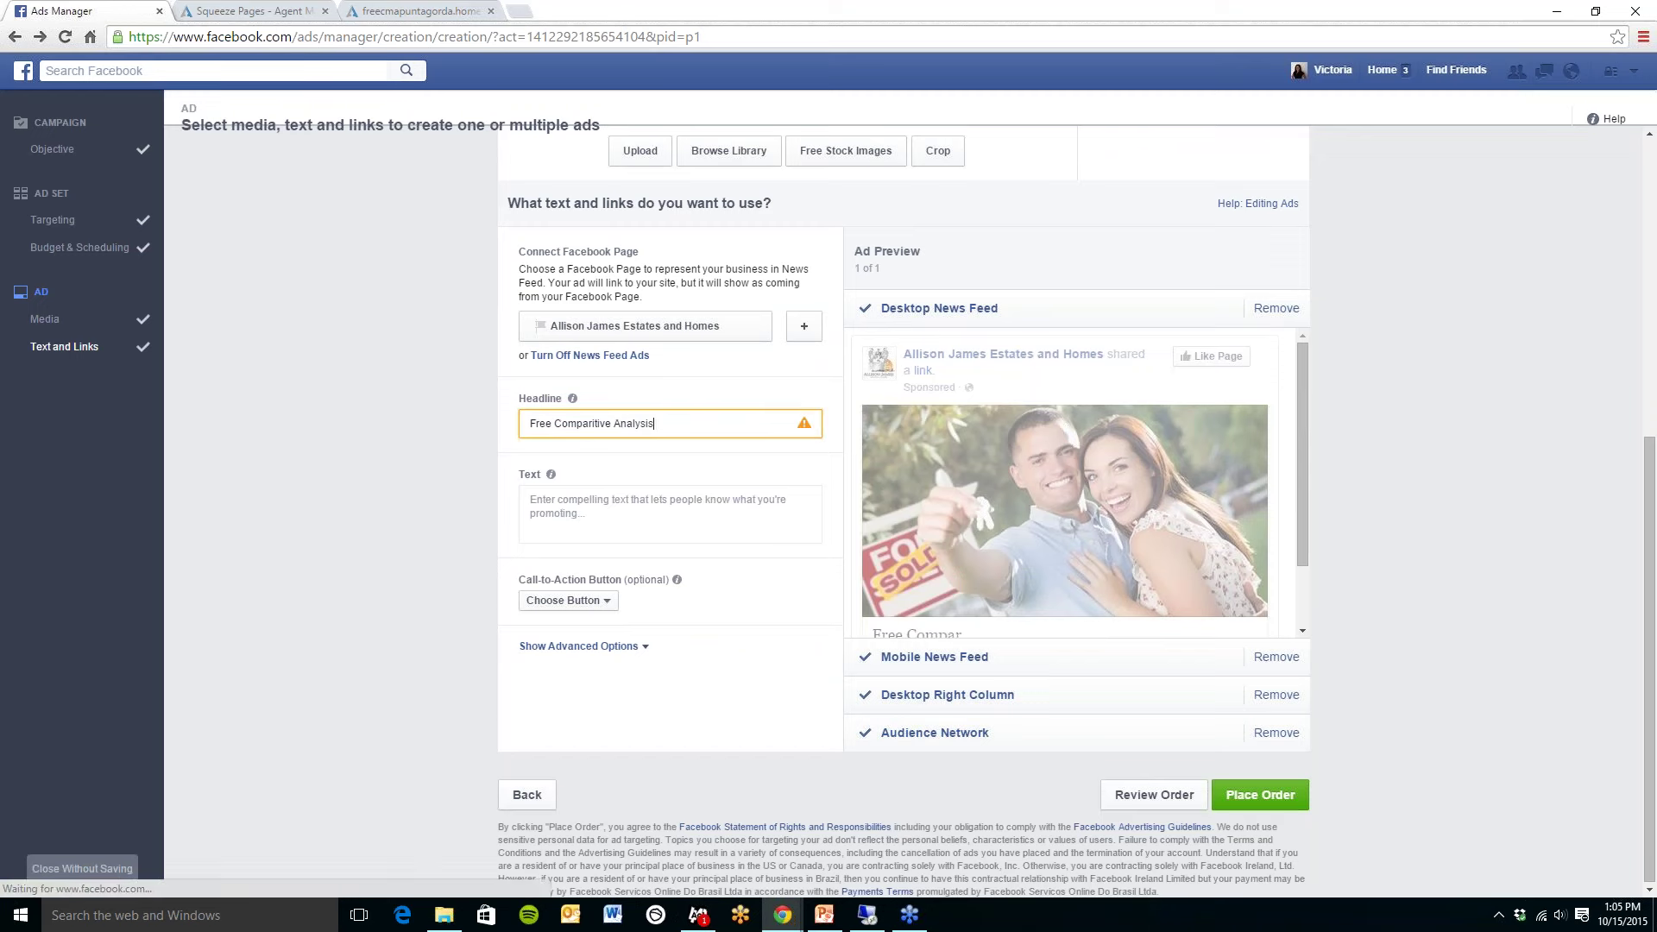
{"action": "type", "text": " of y"}
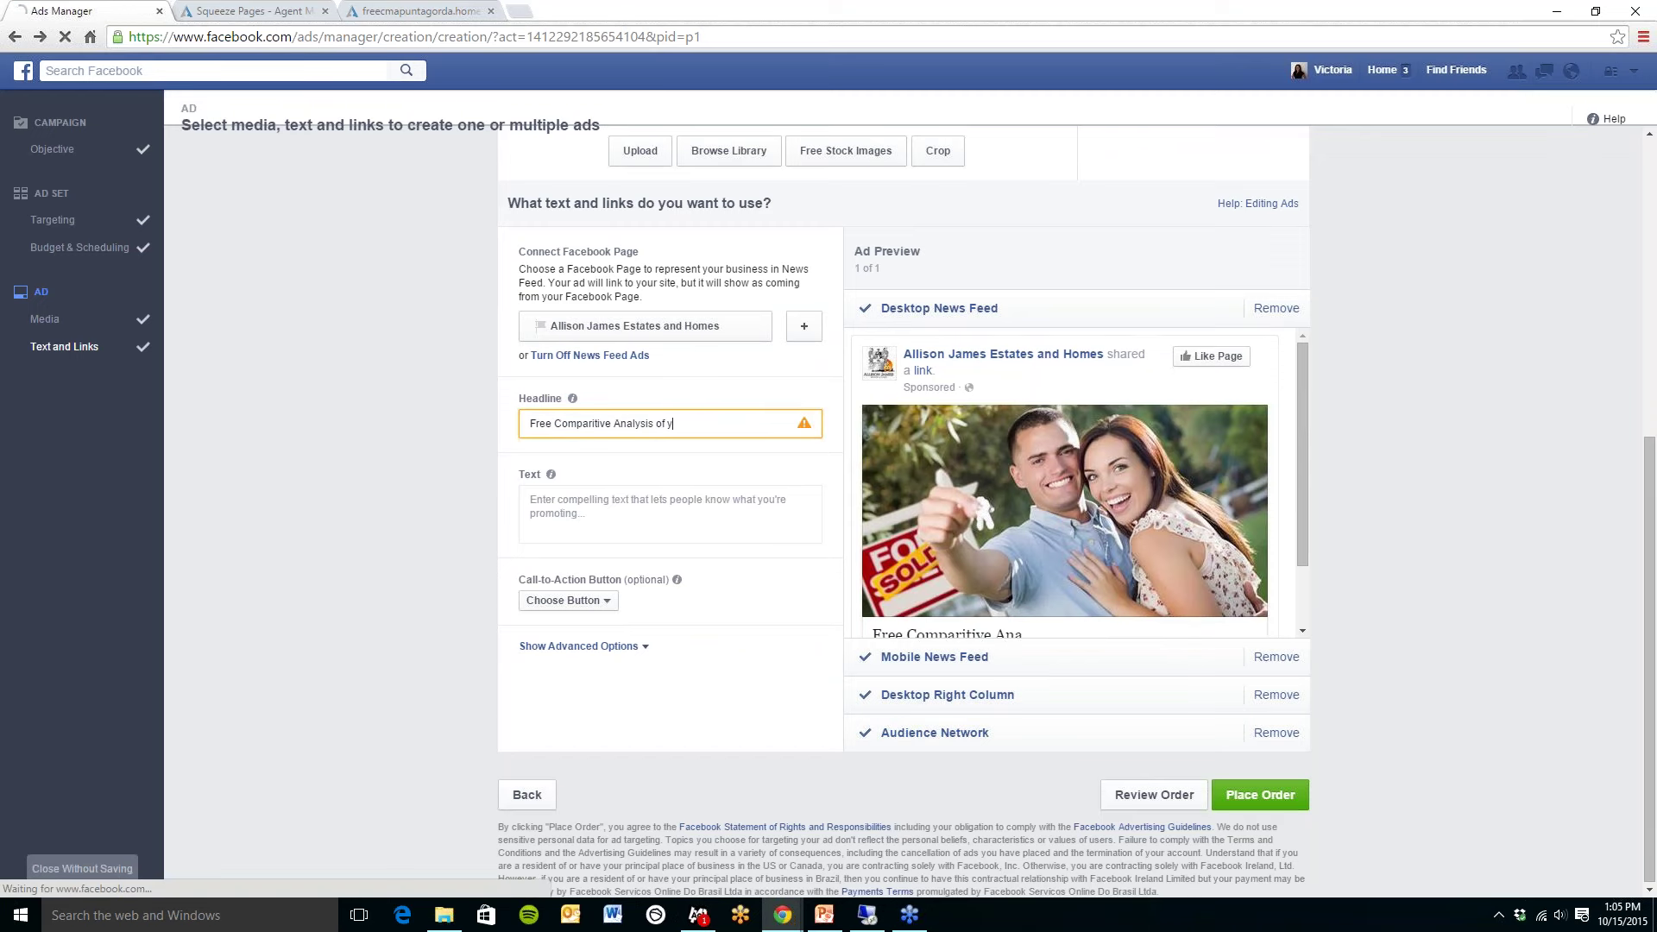
{"action": "type", "text": "our Home!"}
{"action": "left_click", "coordinate": [619, 502]}
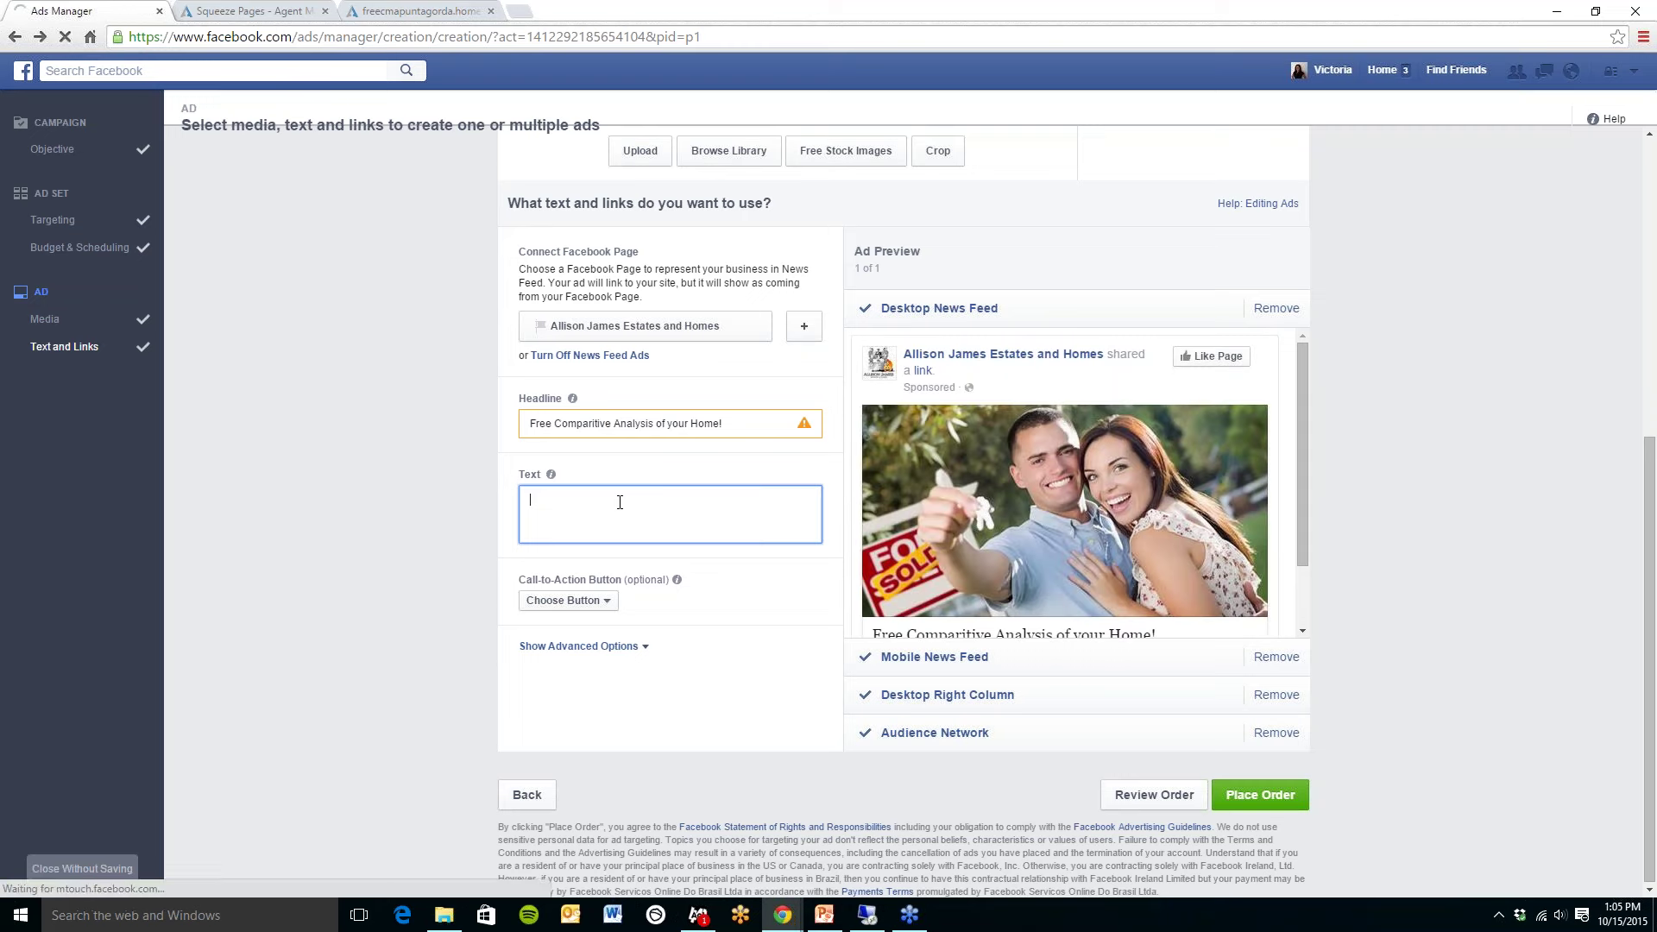
{"action": "type", "text": "No"}
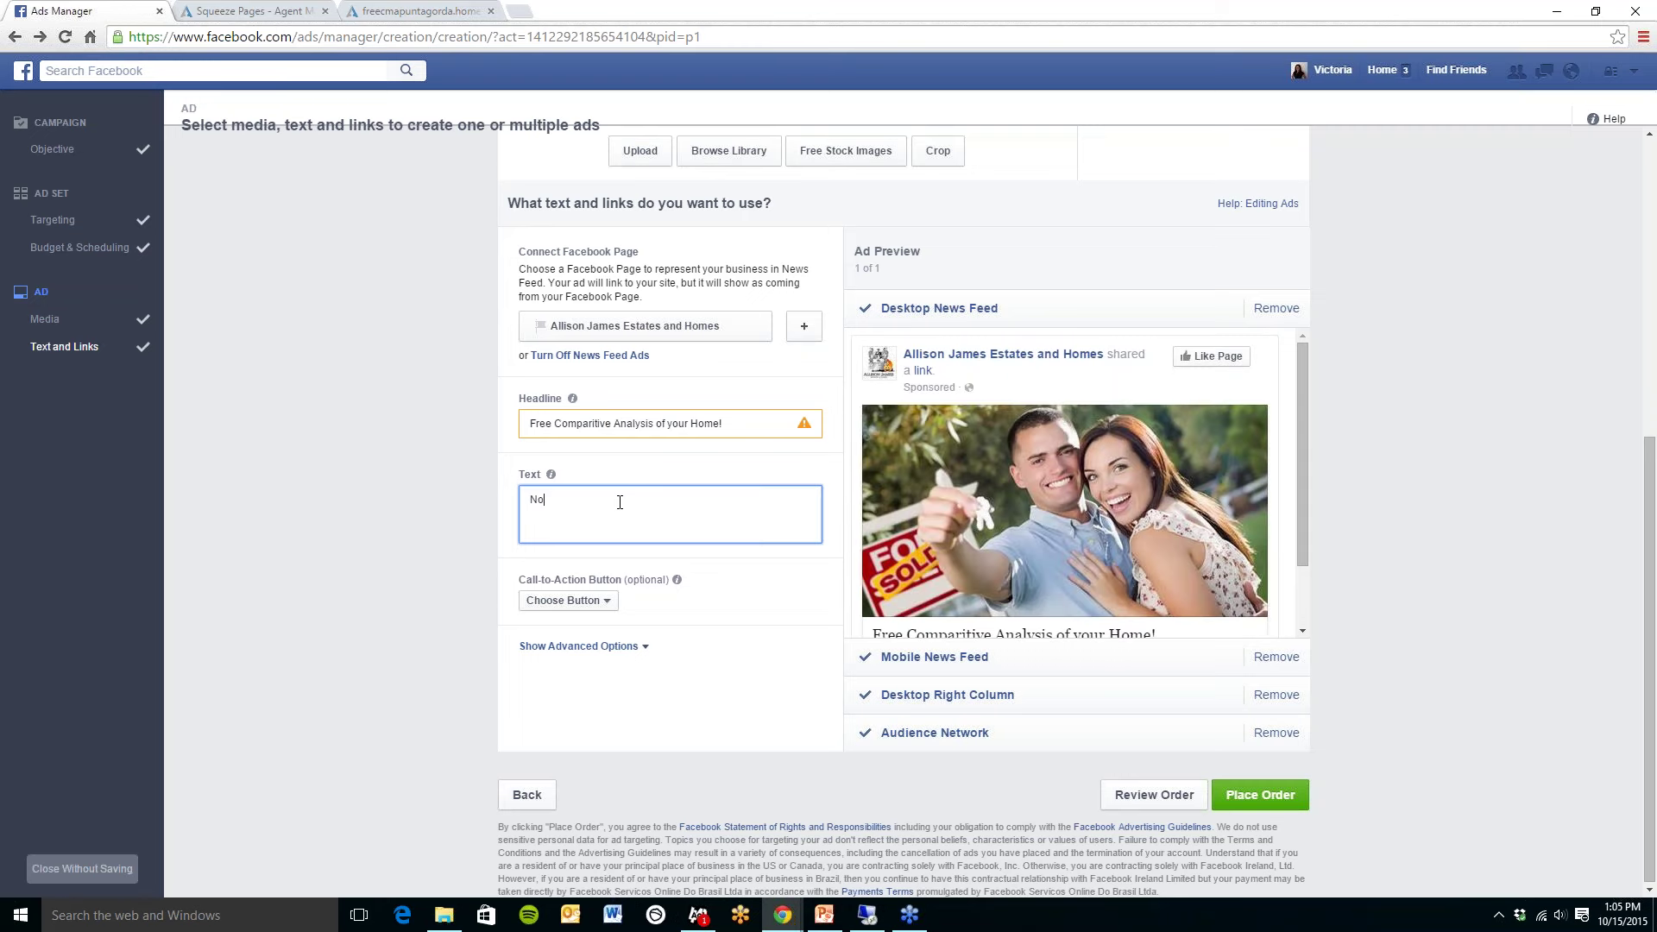
{"action": "type", "text": " obligation Comparitive Market Analysis!"}
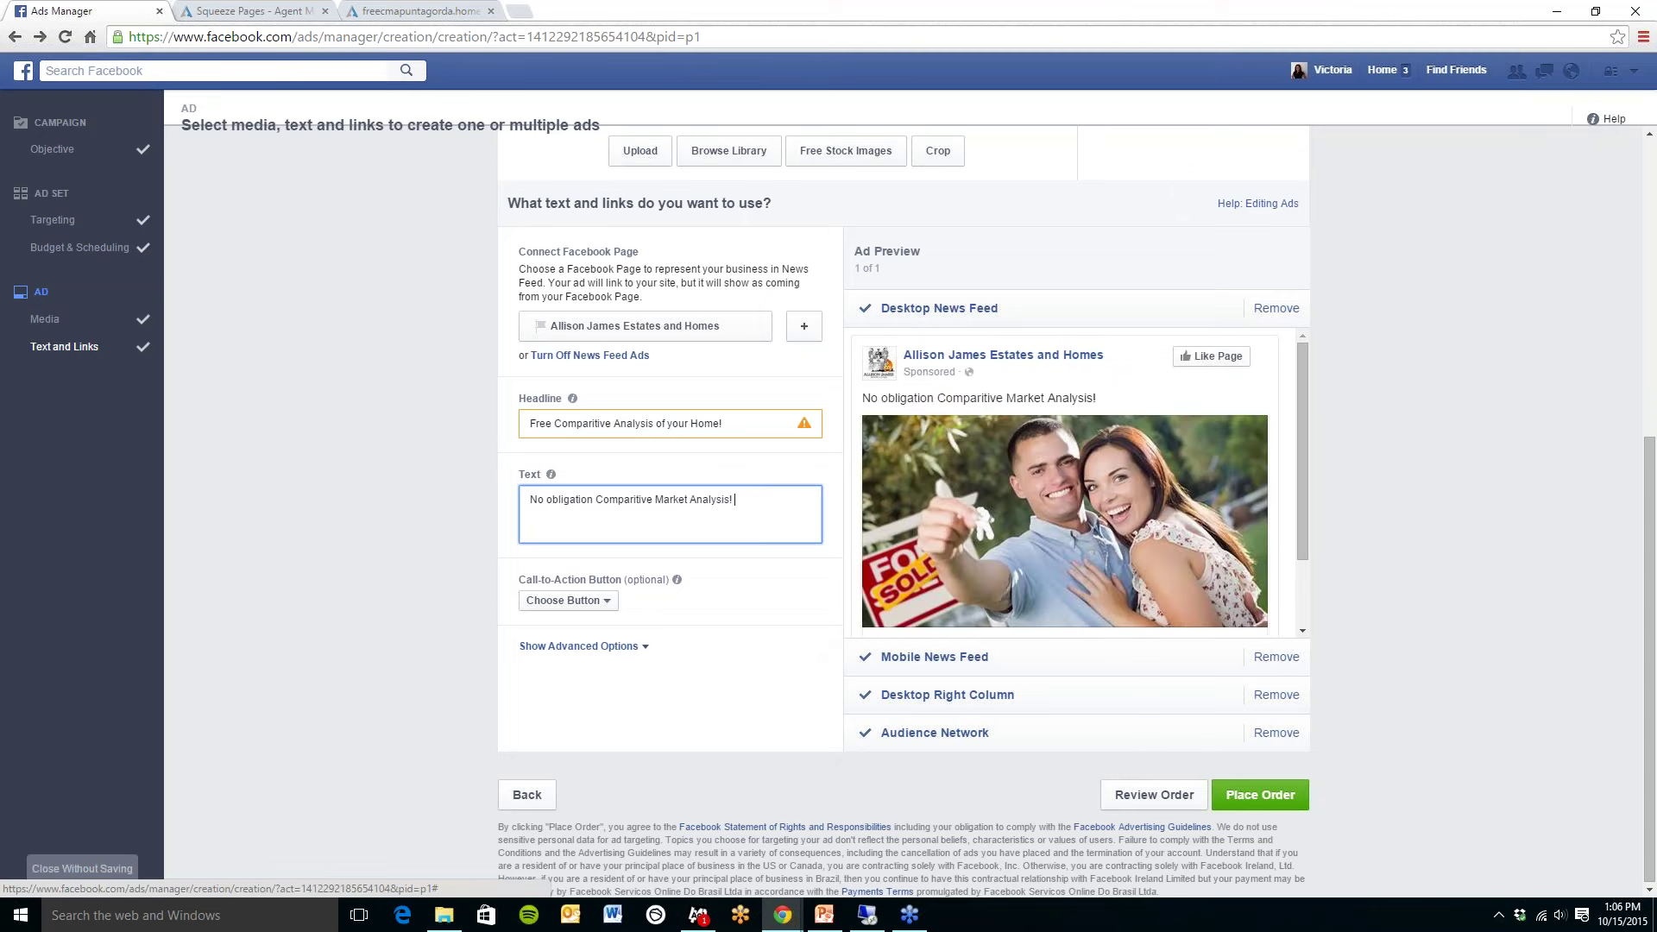
Step: Choose Learn More from the call-to-action button dropdown
{"action": "left_click", "coordinate": [608, 602]}
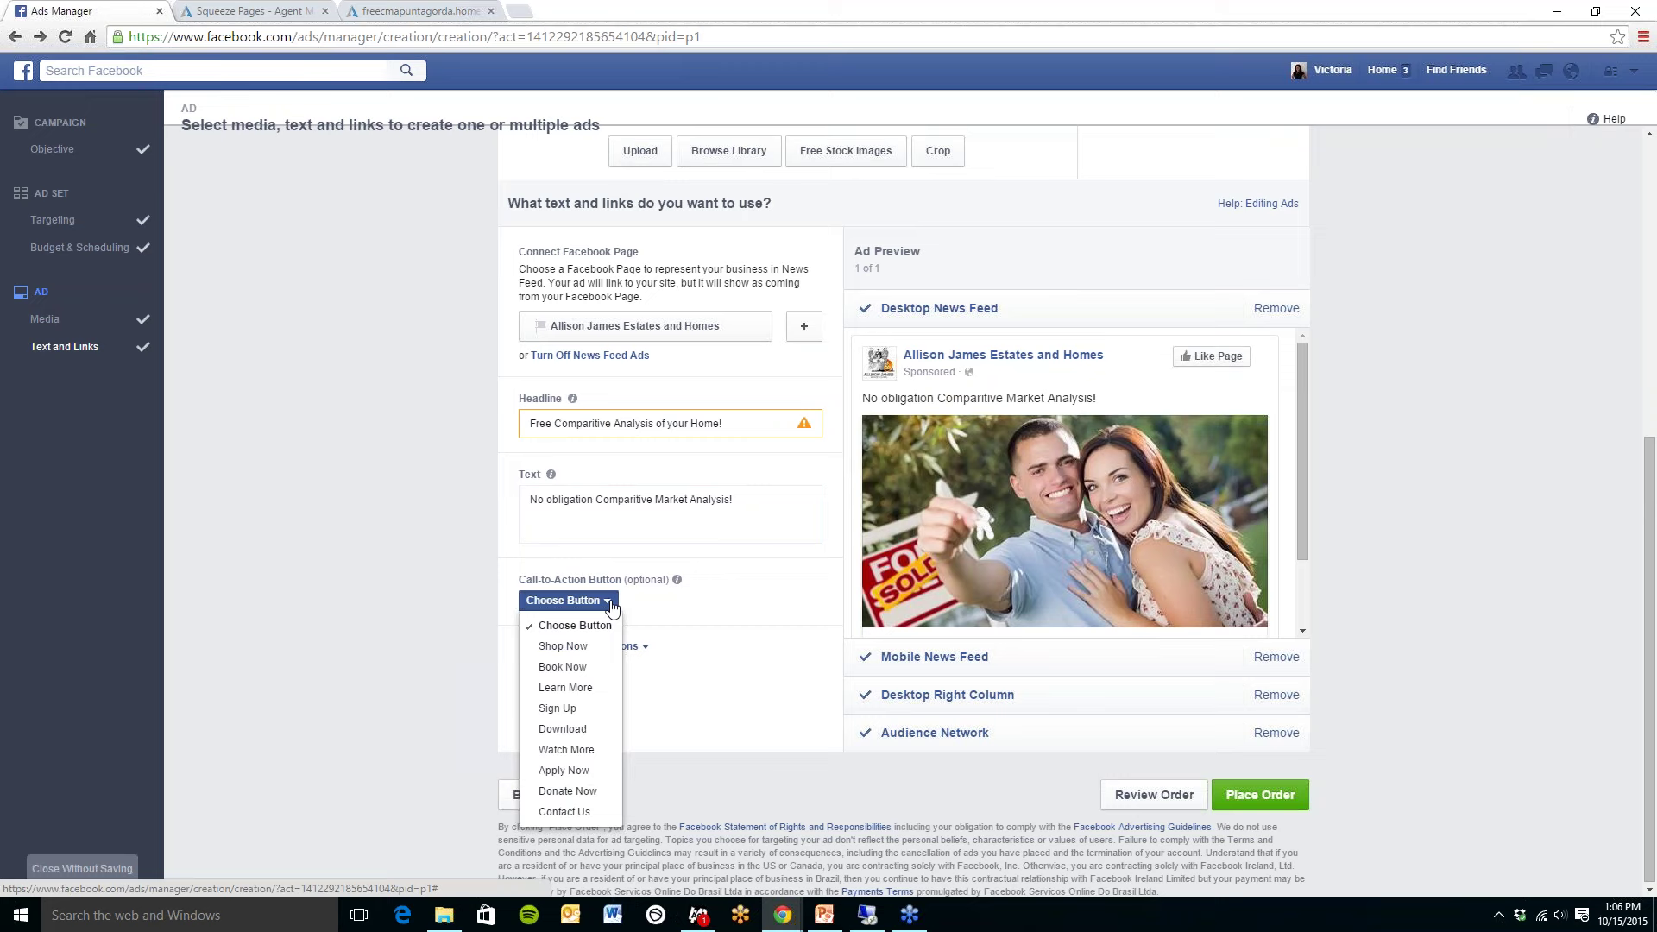
{"action": "left_click", "coordinate": [583, 695]}
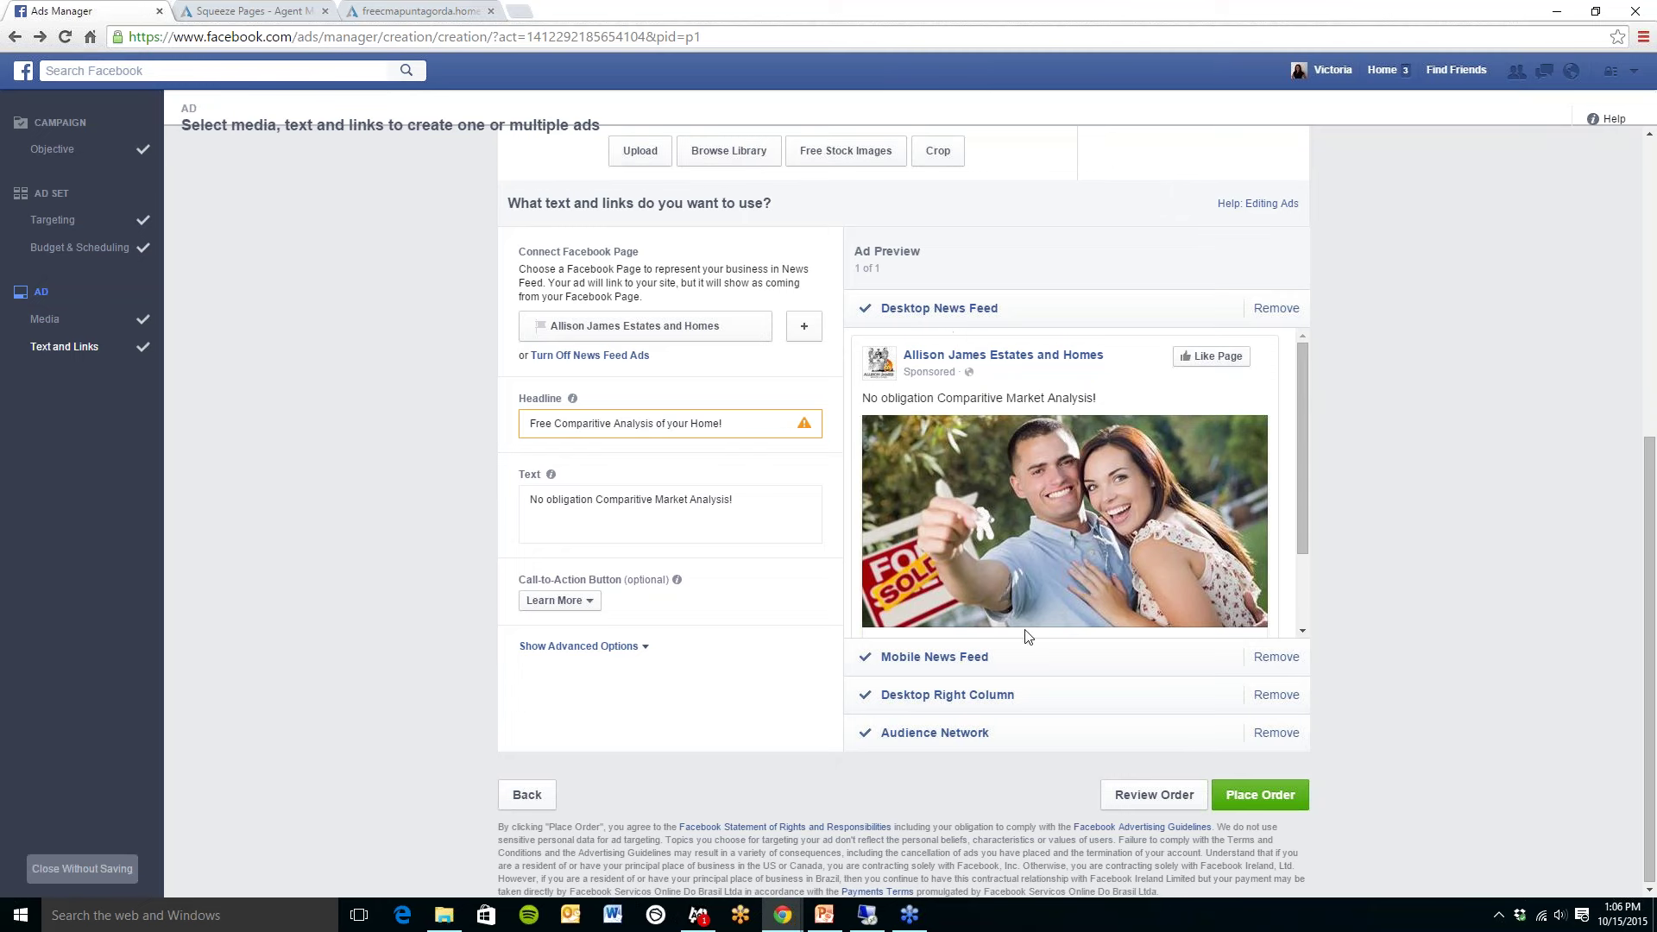
Step: Switch the ad preview to Mobile News Feed and scroll down to the Learn More button
{"action": "left_click", "coordinate": [1001, 657]}
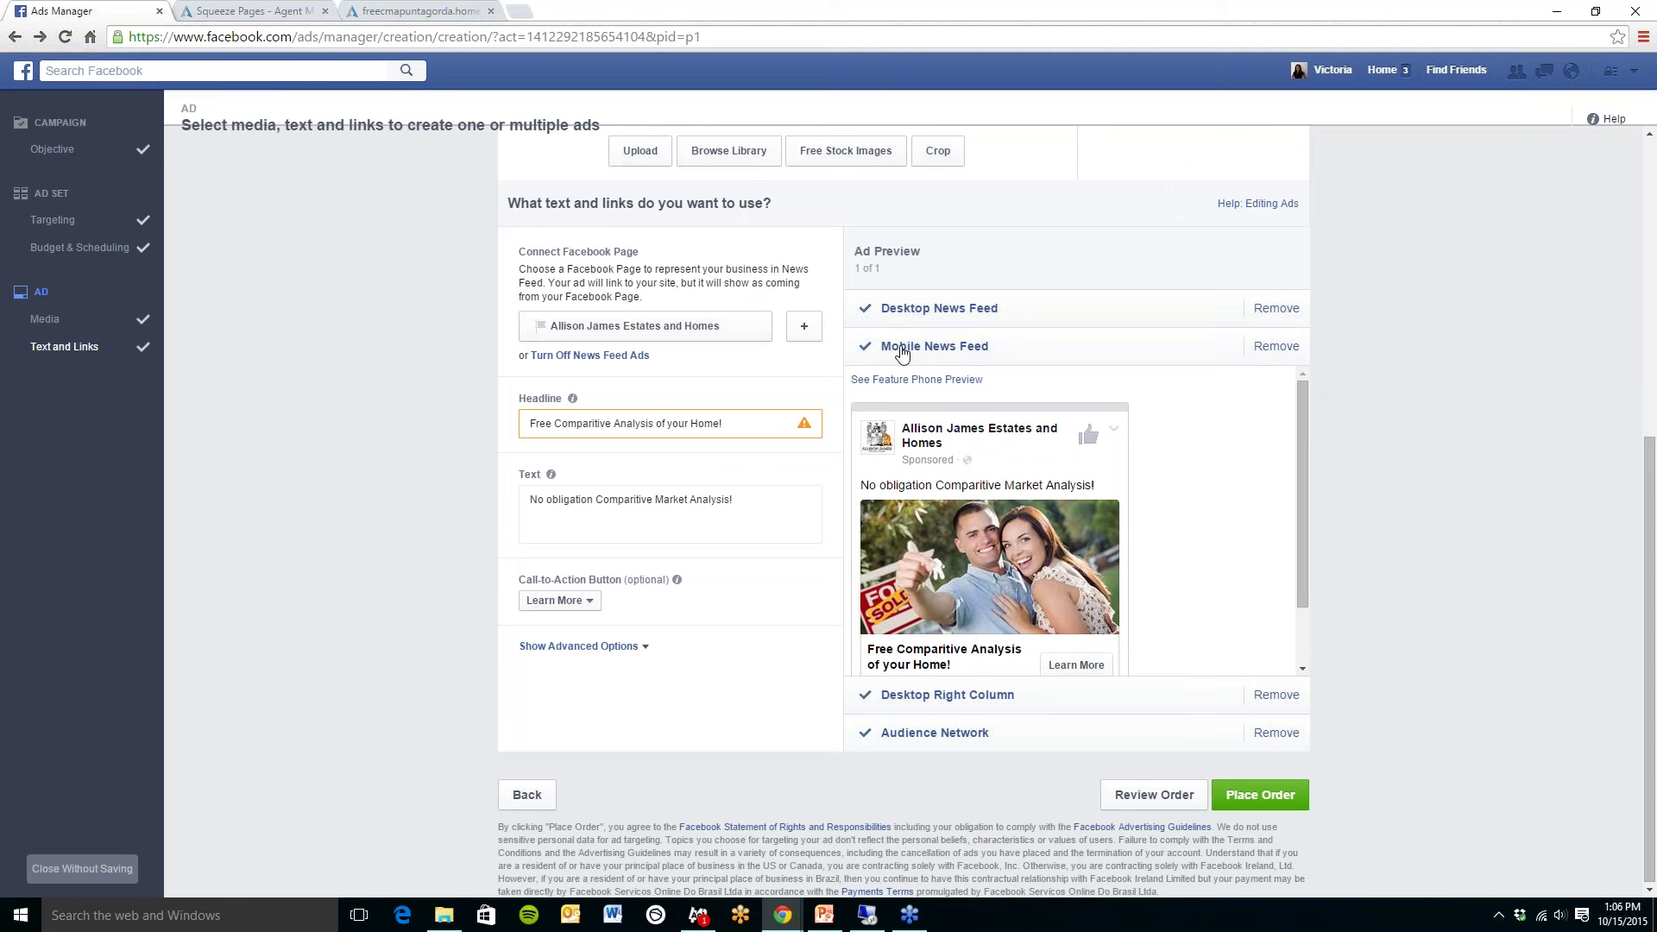
{"action": "scroll", "coordinate": [1207, 491], "scroll_direction": "down", "scroll_amount": 2}
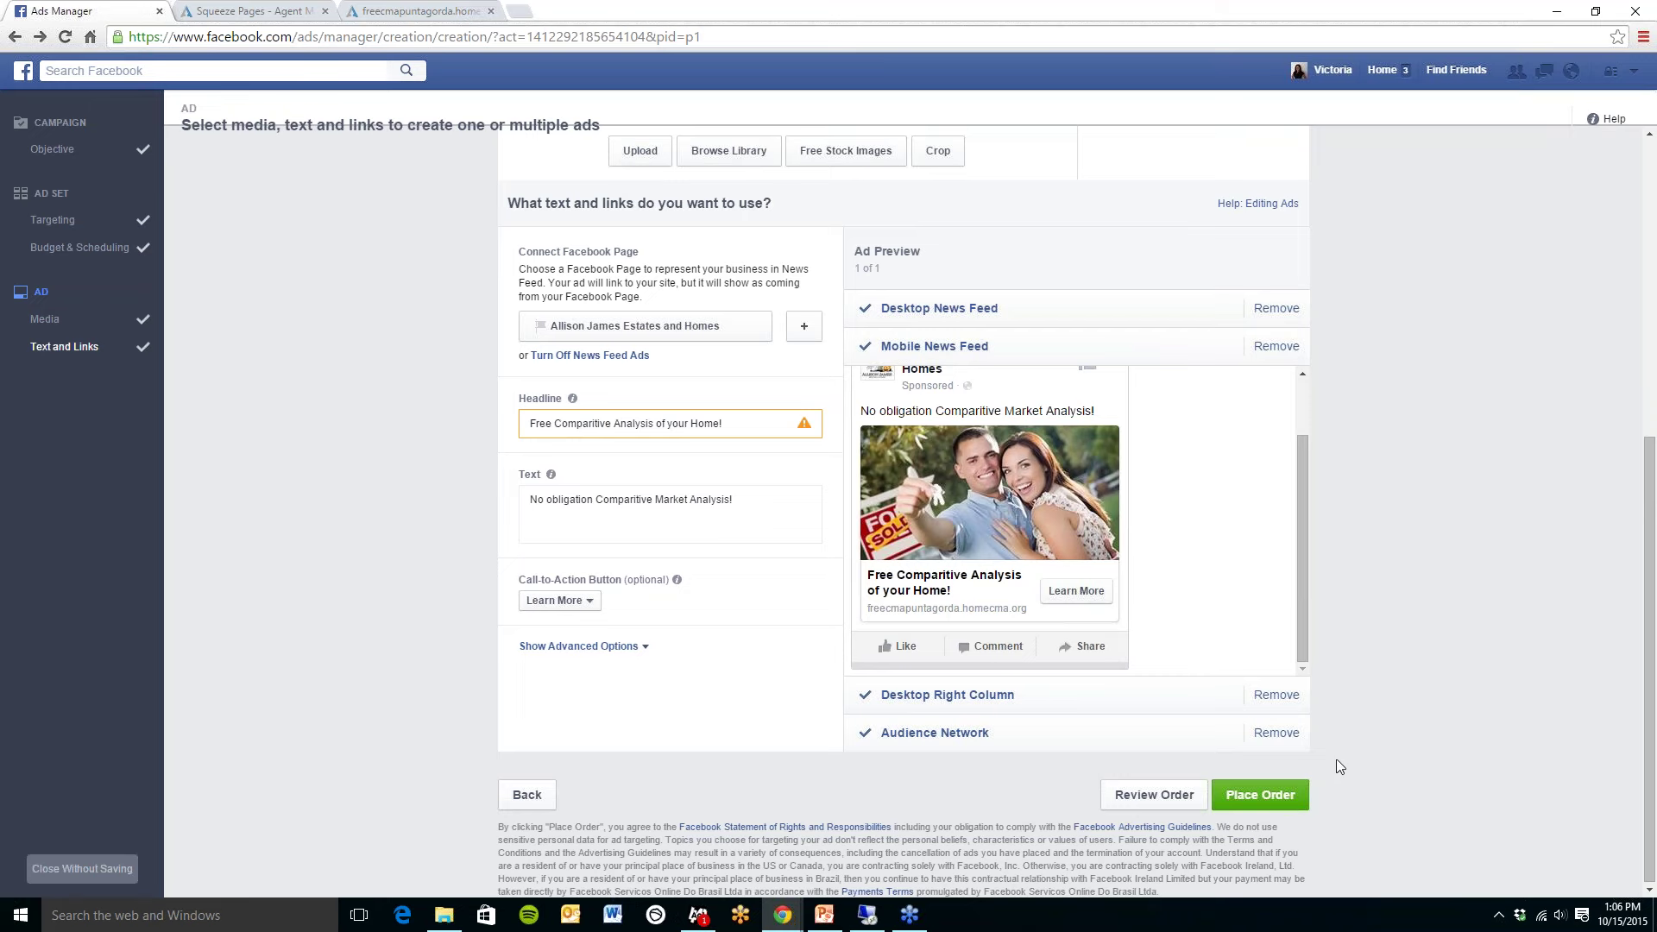
Step: Scroll back up to the top of the ad setup
{"action": "scroll", "coordinate": [1363, 770], "scroll_direction": "up", "scroll_amount": 4}
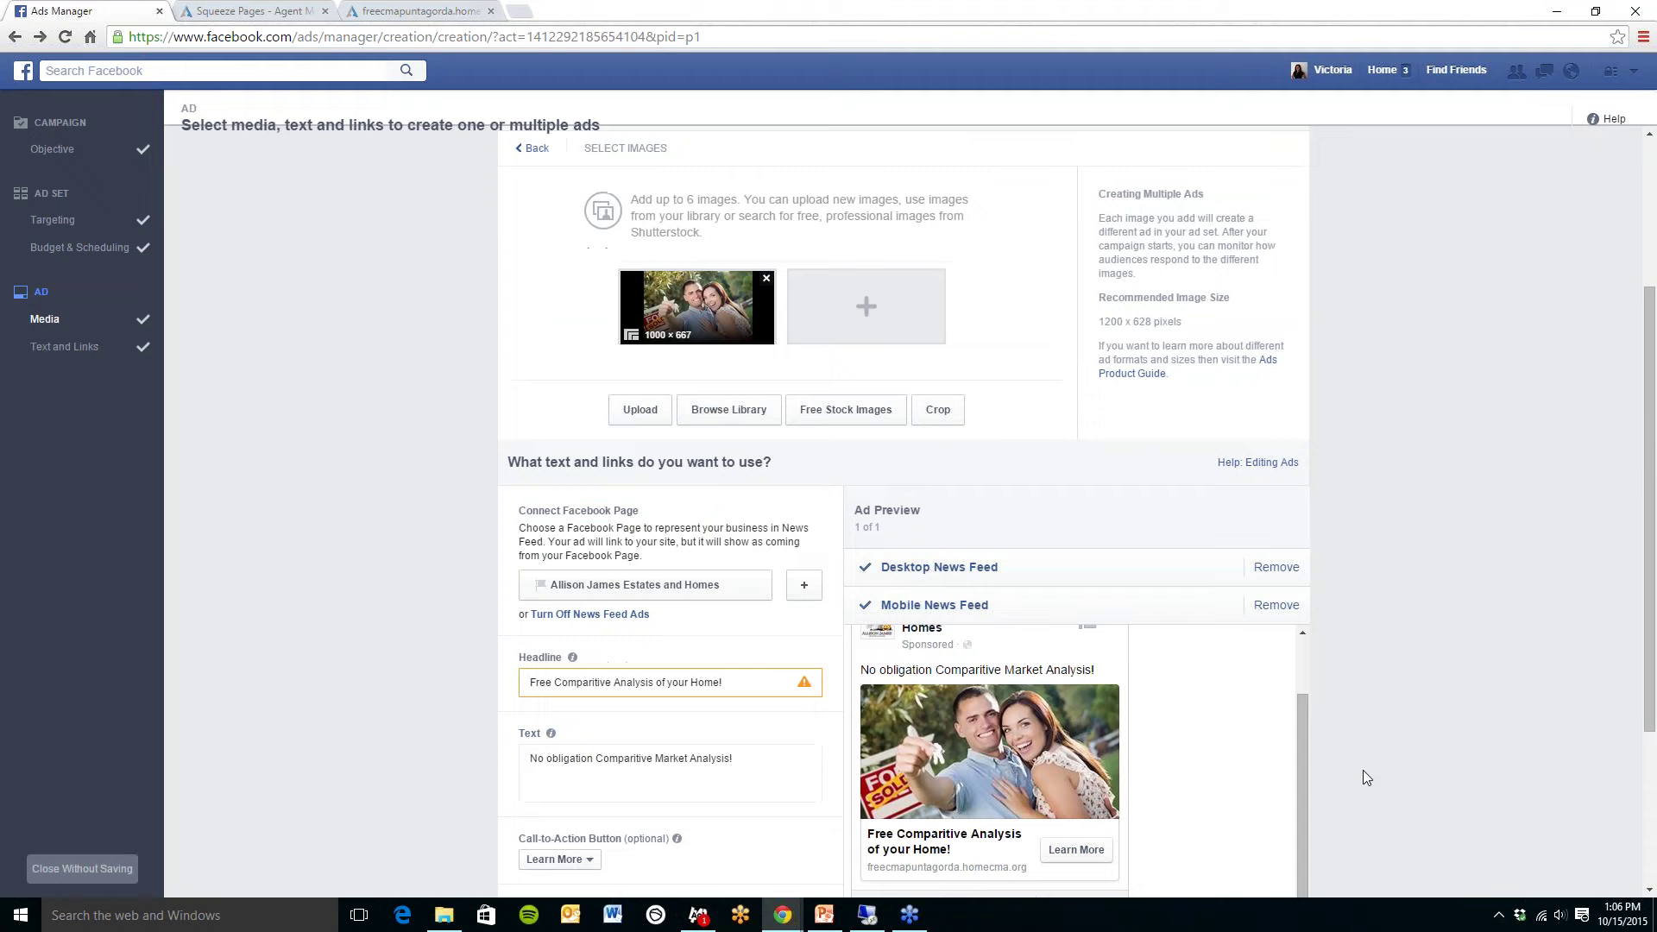
{"action": "scroll", "coordinate": [1364, 770], "scroll_direction": "up", "scroll_amount": 2}
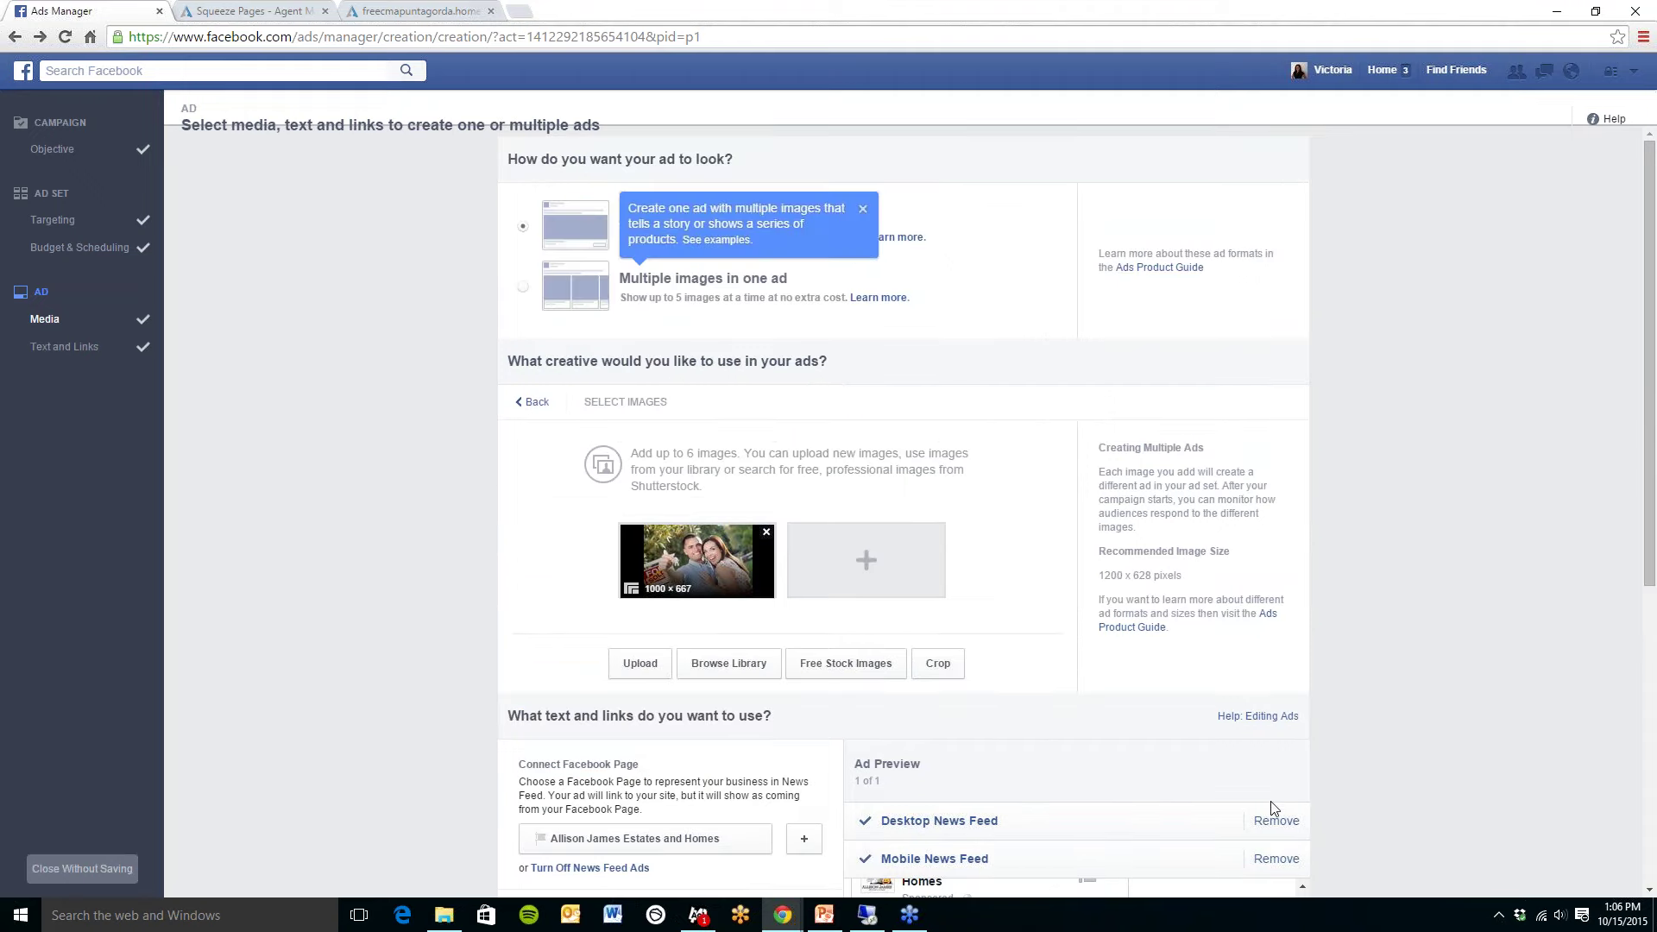